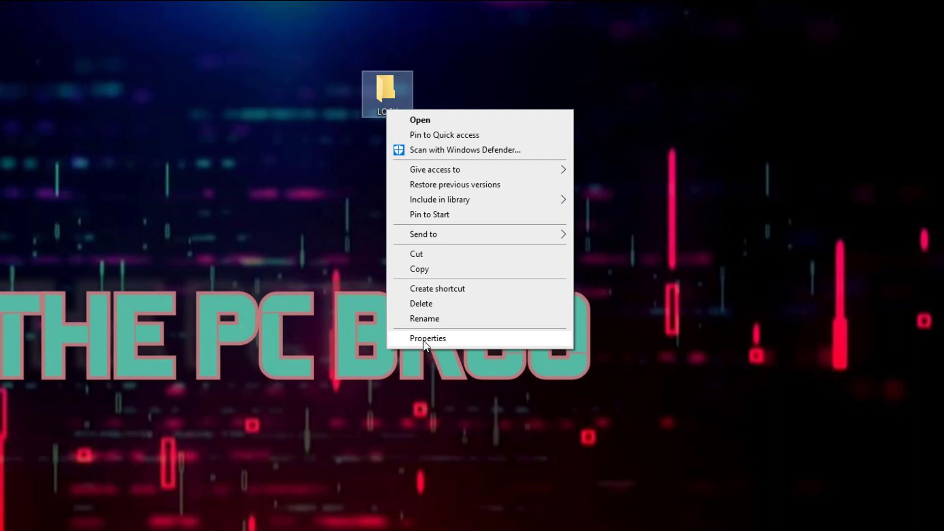
Open the advanced security settings of the LOCK folder, with the THEPCBROO user selected in its security properties
left_click(480, 143)
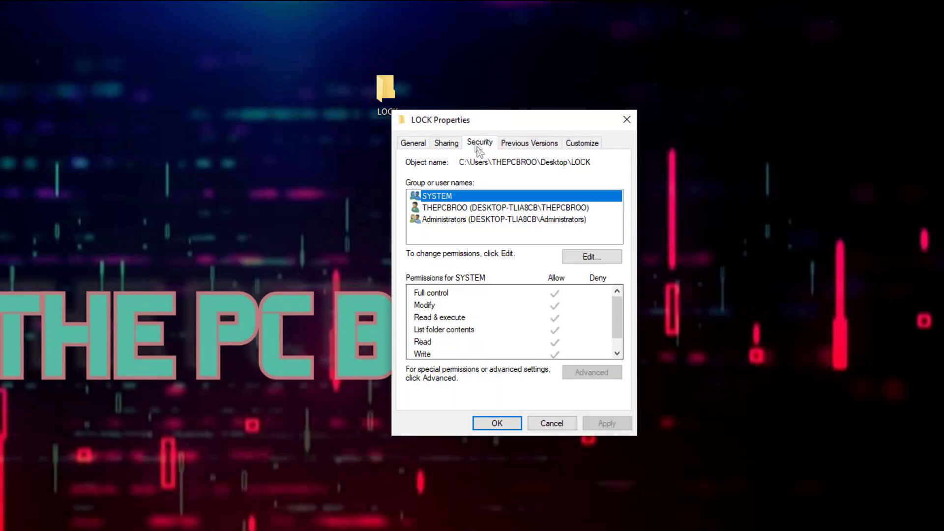
left_click_drag(500, 120, 185, 80)
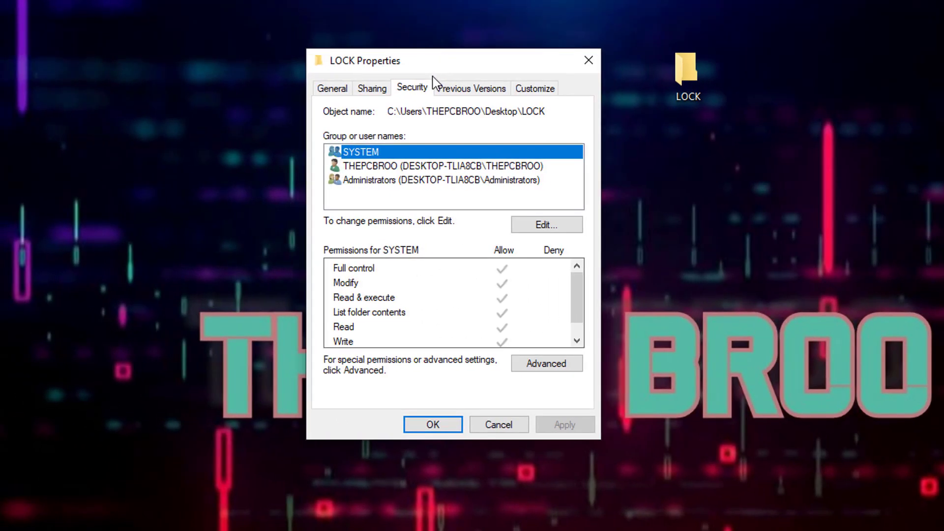
left_click(413, 166)
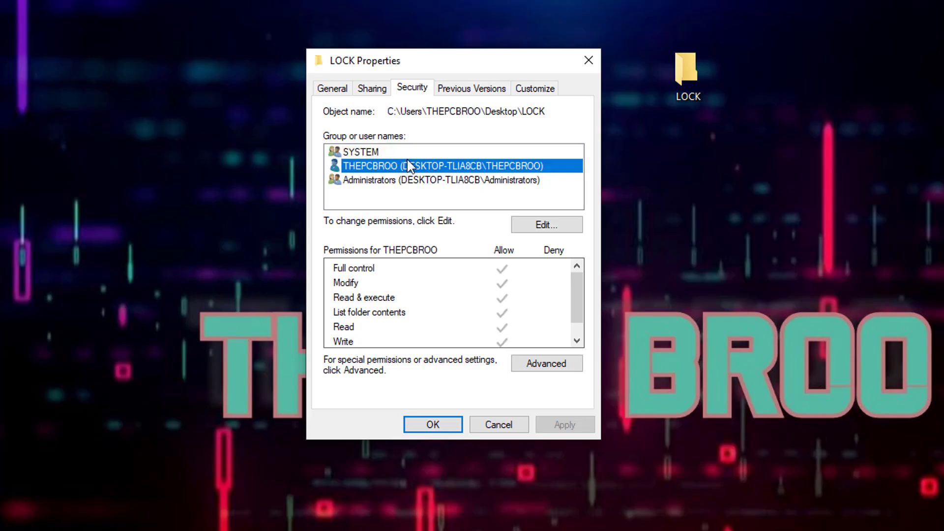
left_click(527, 363)
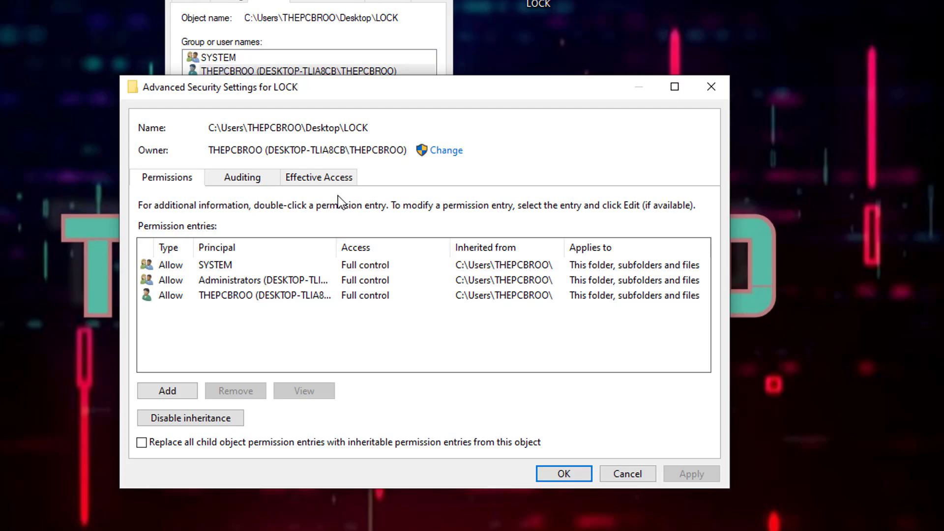
Change the LOCK folder's owner to the Administrators group and enable replacing the owner on subcontainers and objects
left_click(442, 151)
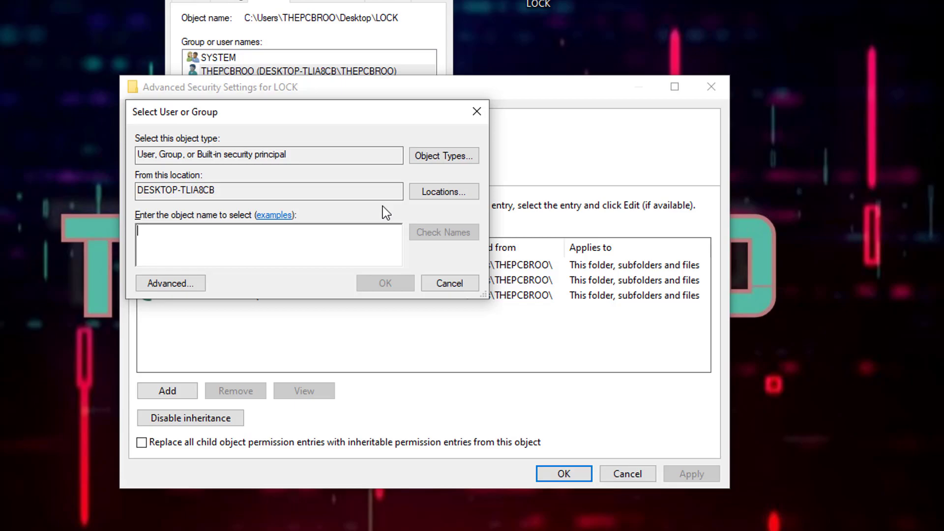
type("Adm")
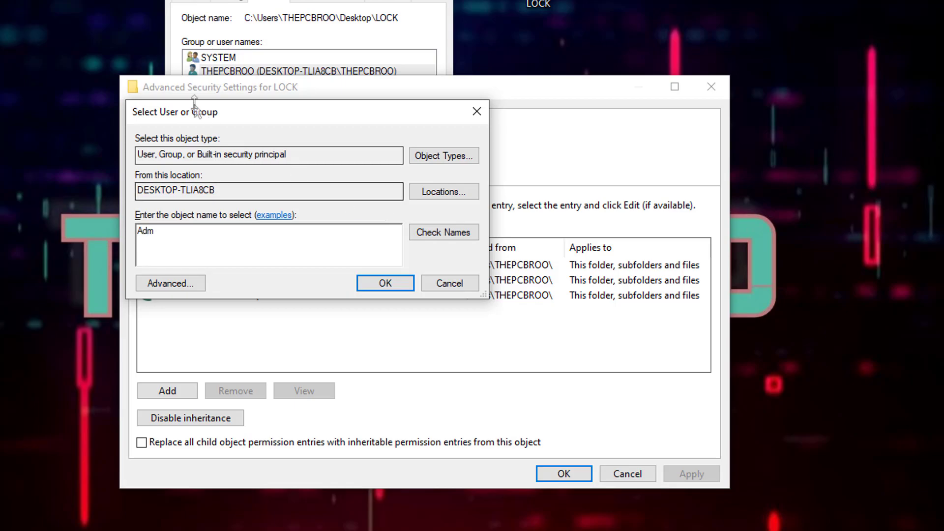
left_click_drag(273, 111, 330, 0)
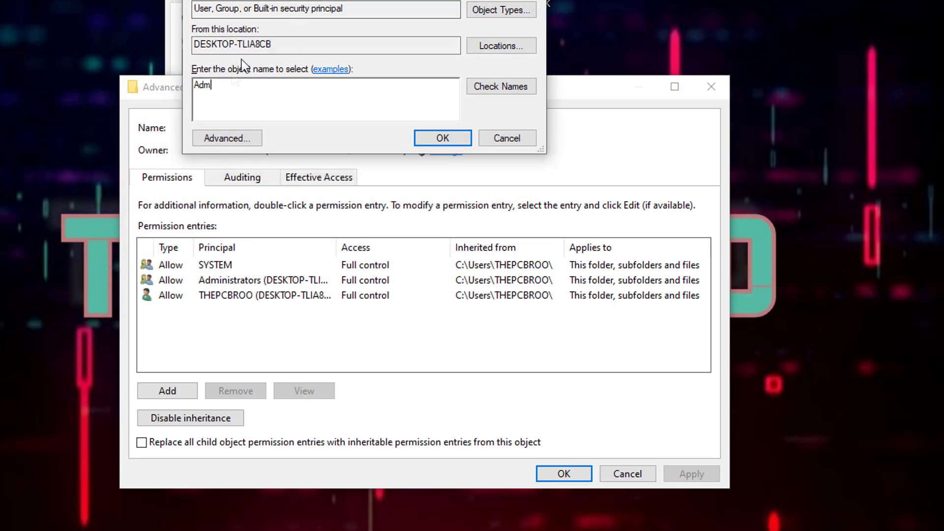
type("inistrato")
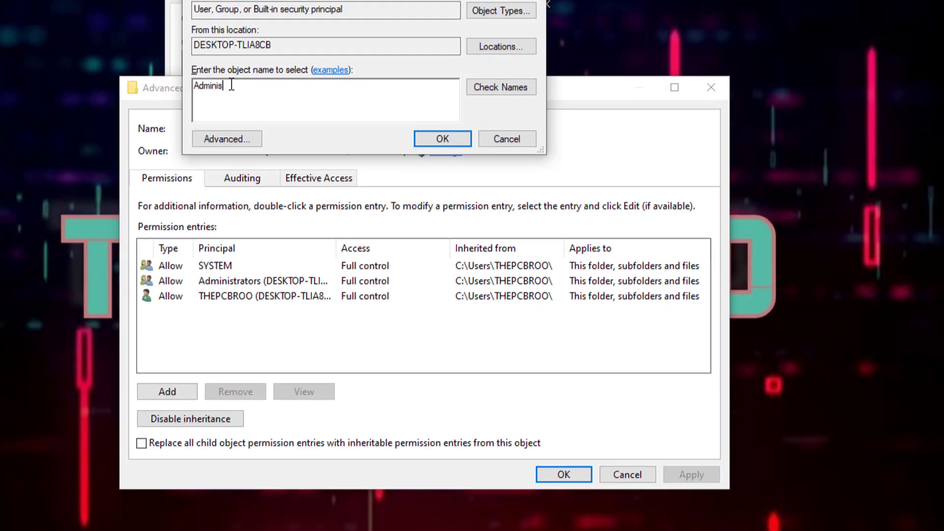
type("rs")
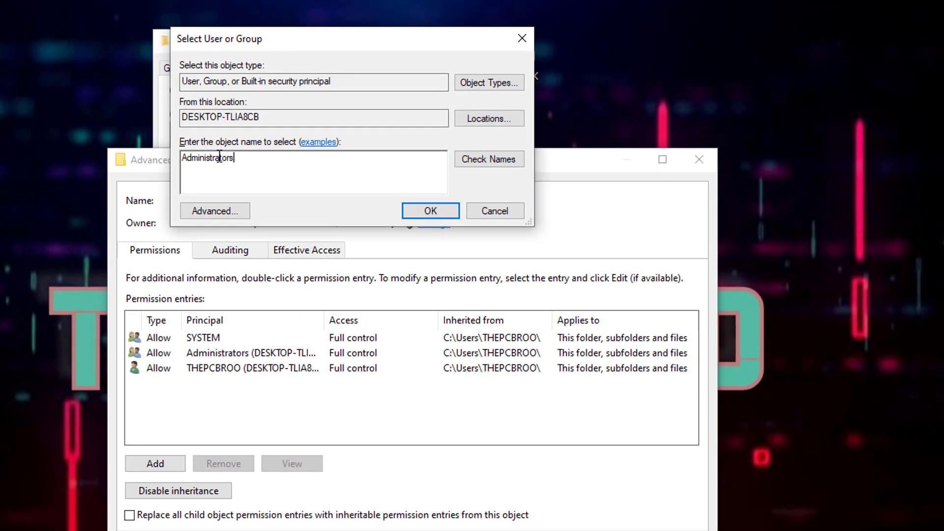
left_click(477, 158)
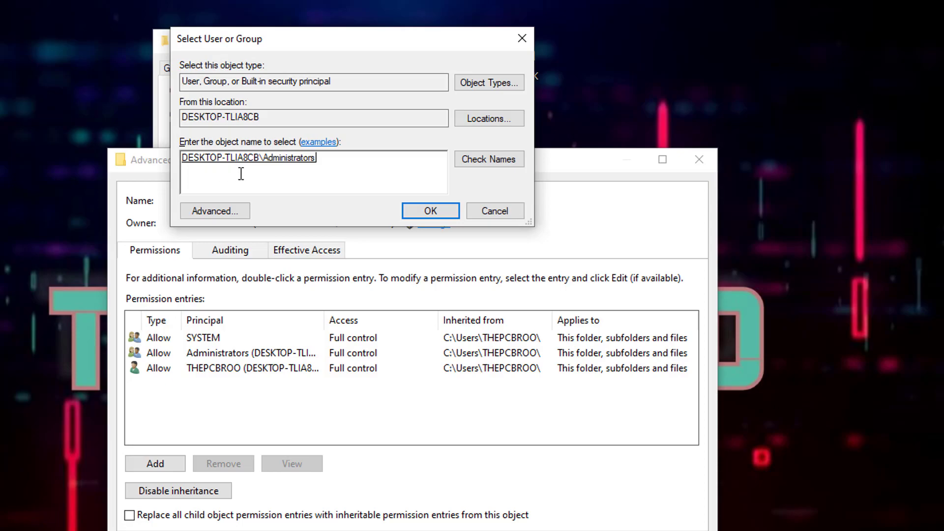
left_click(411, 209)
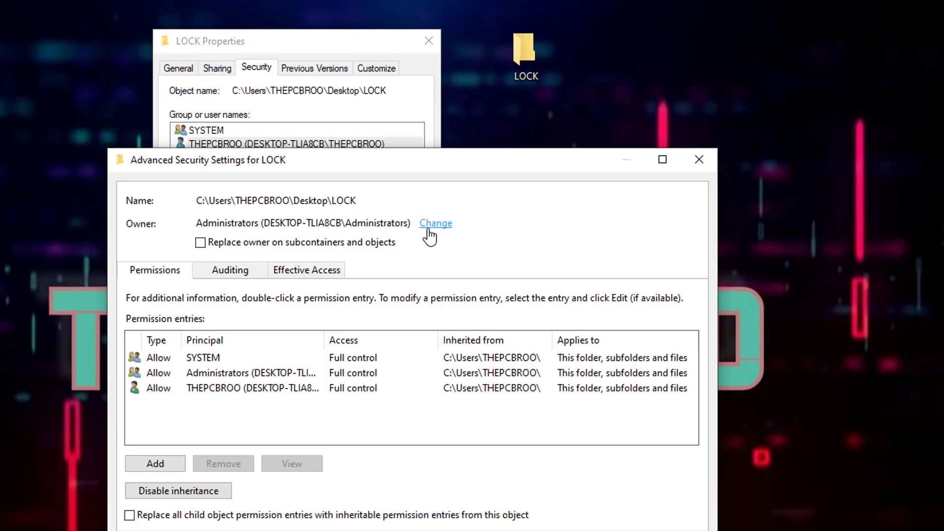
left_click(372, 243)
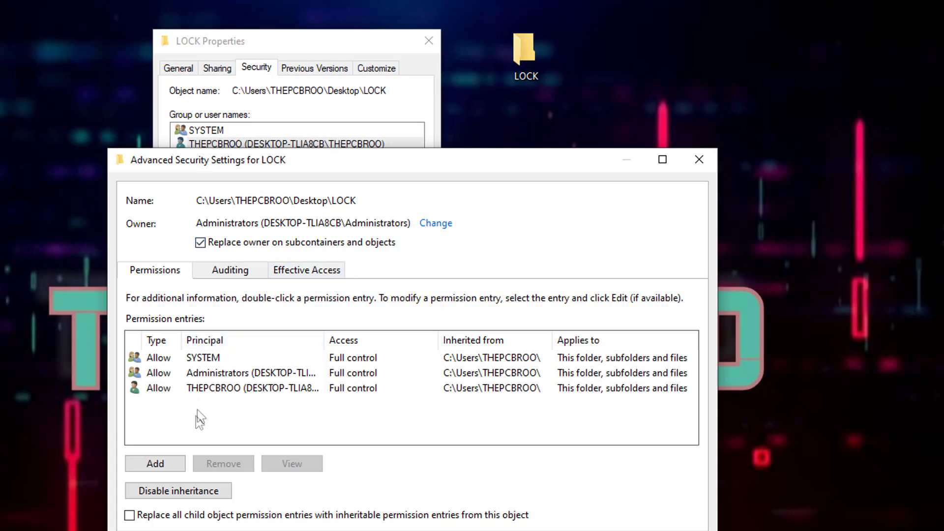
Add a permission entry for the LOCK folder with the verified Administrators group as its principal
left_click(156, 464)
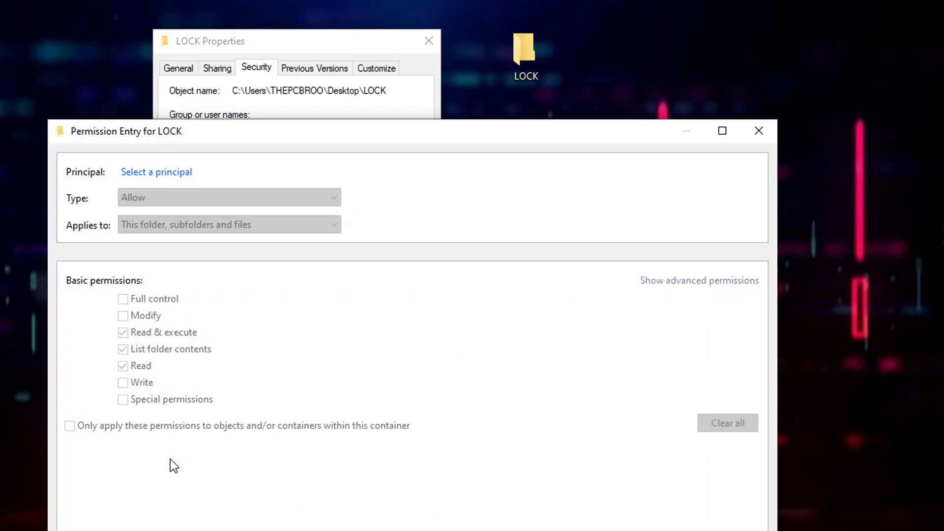
left_click(183, 173)
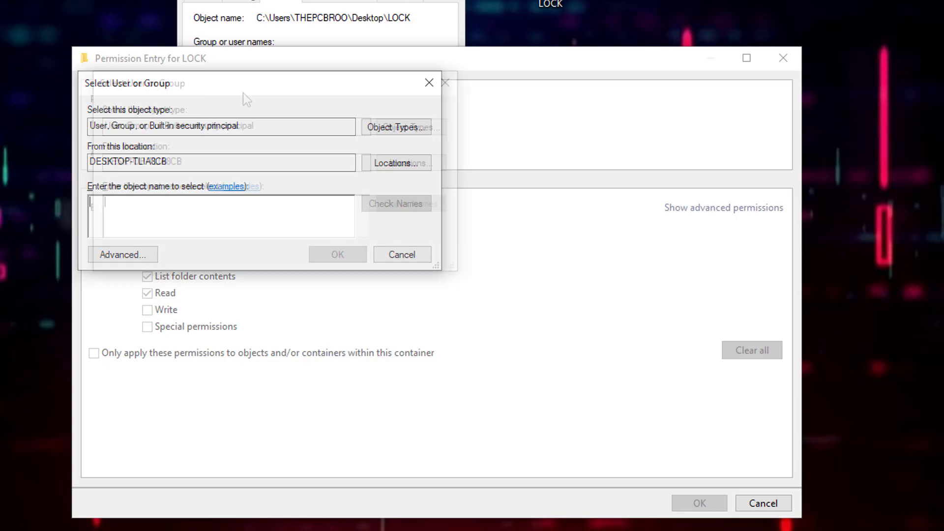
left_click_drag(243, 93, 433, 144)
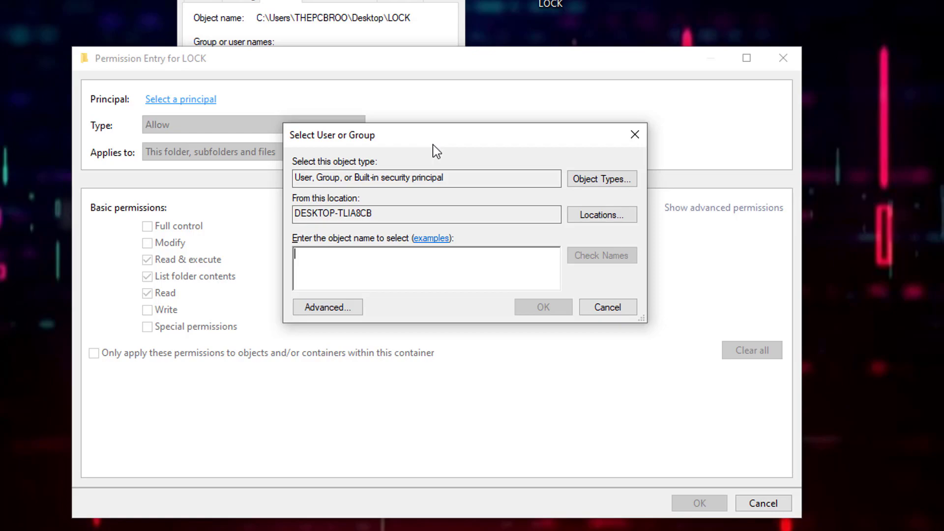
type("Admin")
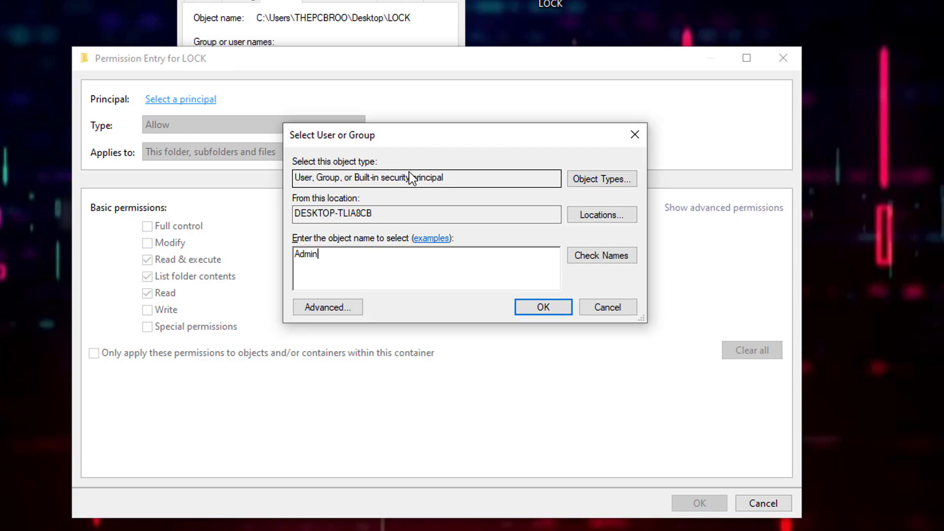
type("istrators")
left_click(595, 254)
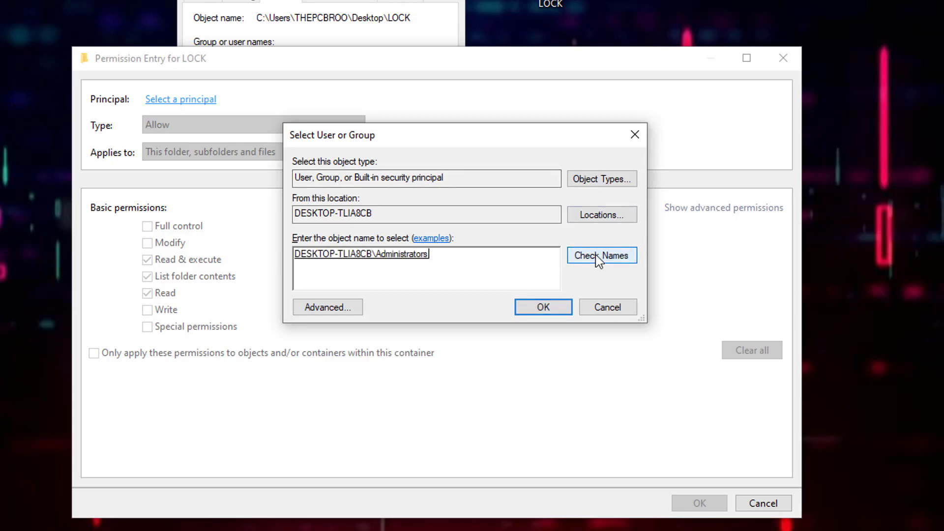
left_click(553, 303)
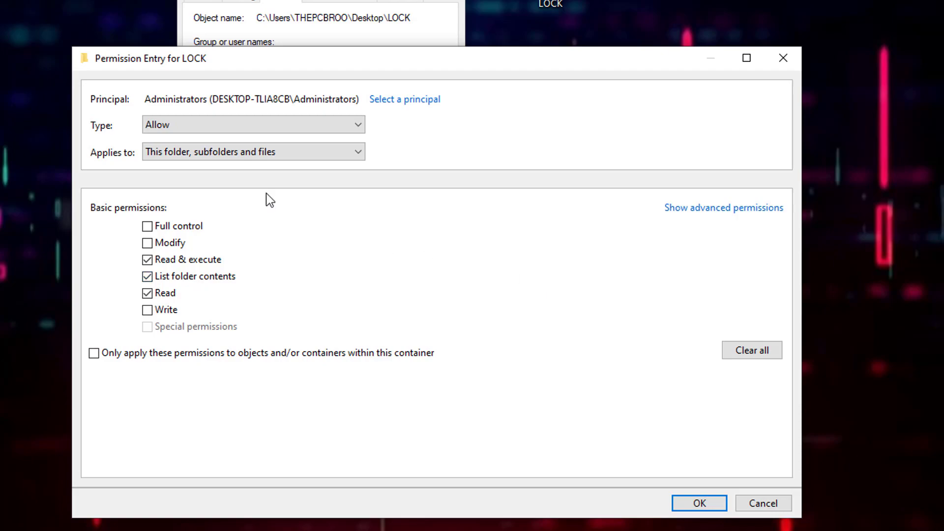
Grant Administrators full control in the new permission entry and accept all of the LOCK folder's security changes
left_click(170, 242)
left_click(169, 227)
left_click(692, 503)
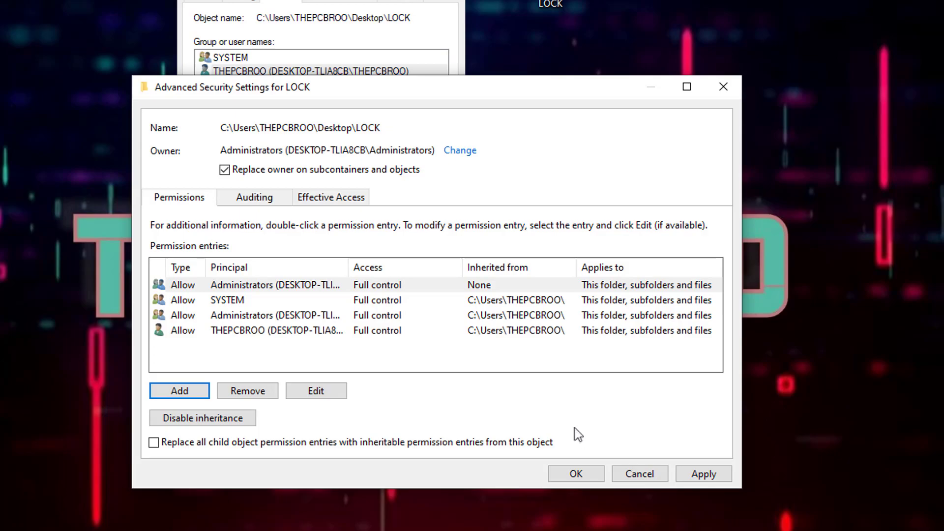
left_click(575, 473)
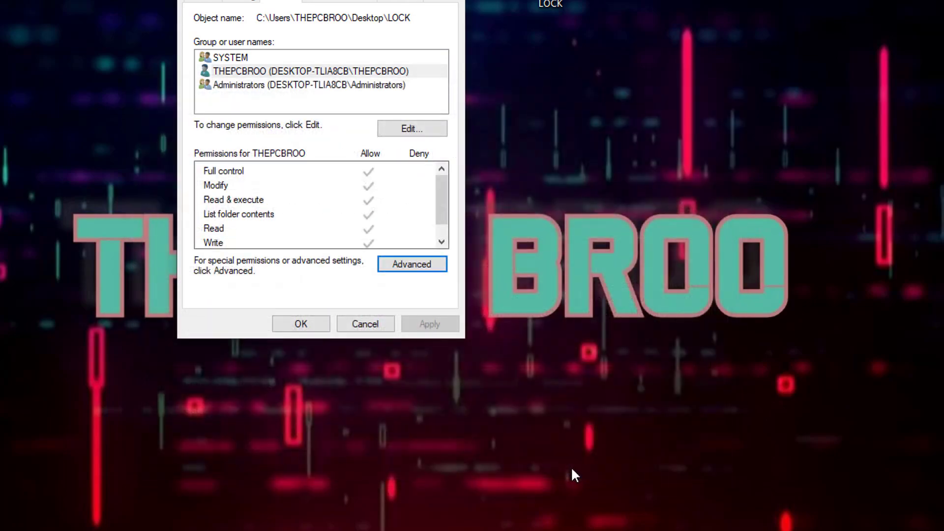
left_click(304, 326)
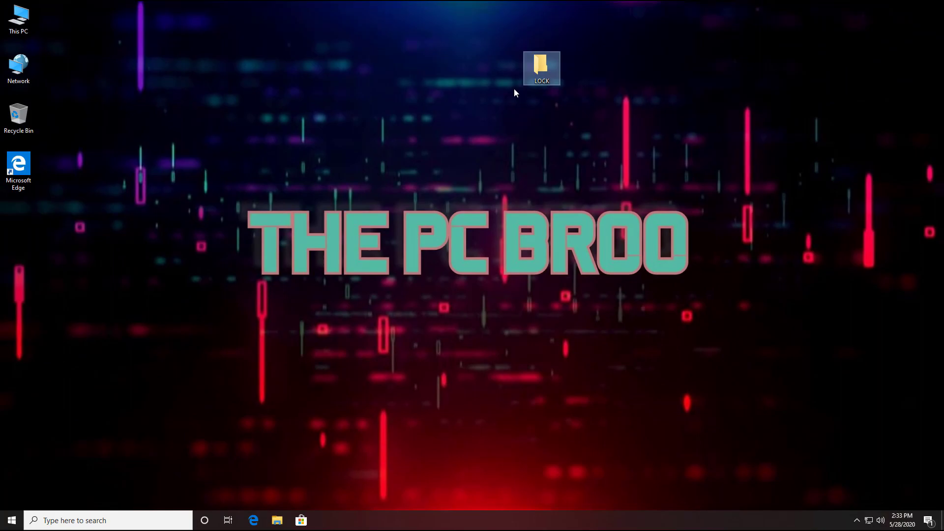
Open Computer Management in a maximized window and list the users under Local Users and Groups
right_click(5, 520)
mouse_move(28, 493)
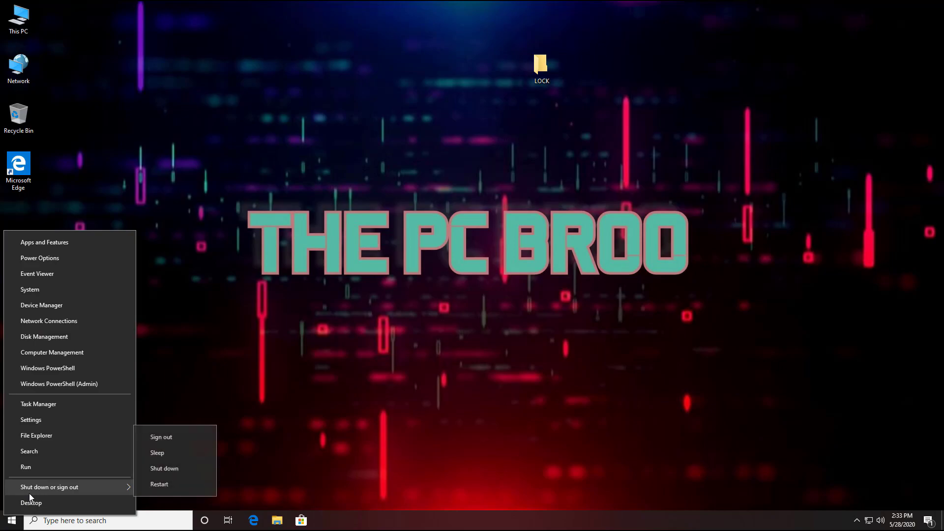
left_click(75, 359)
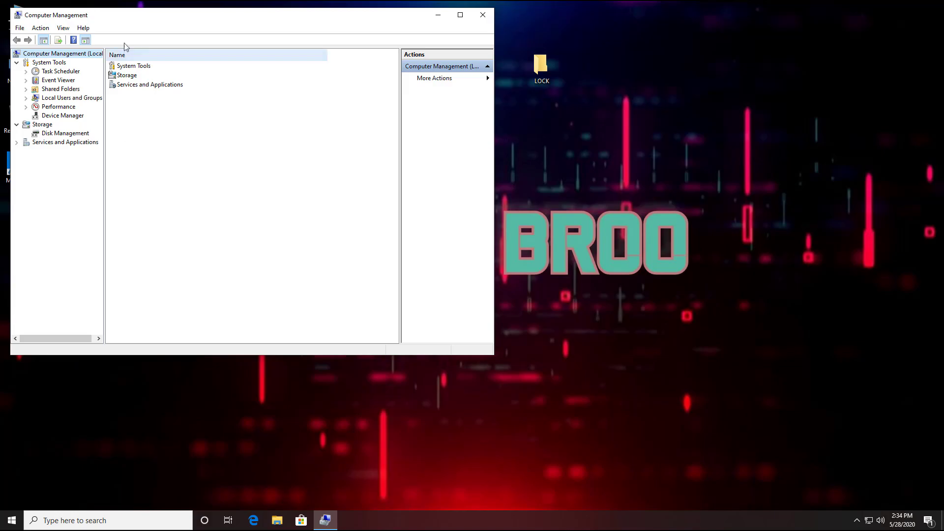
double_click(124, 19)
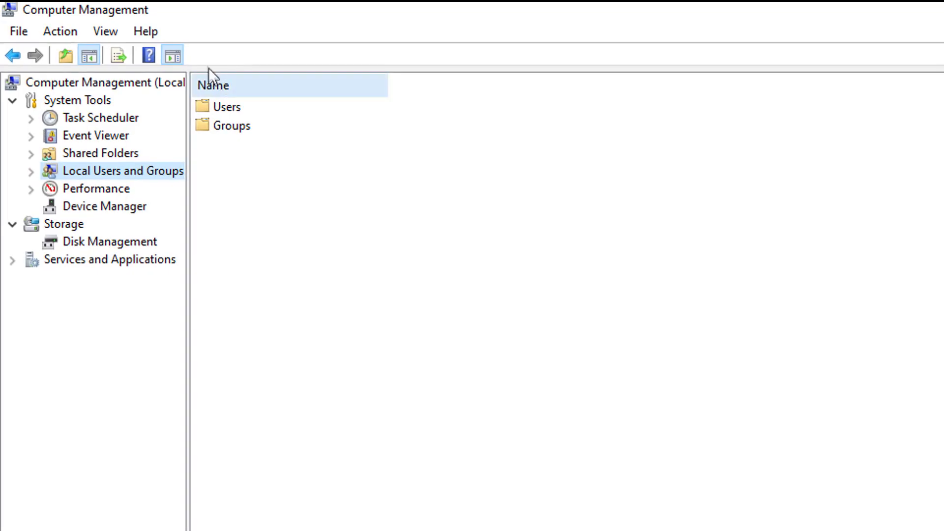
left_click(180, 88)
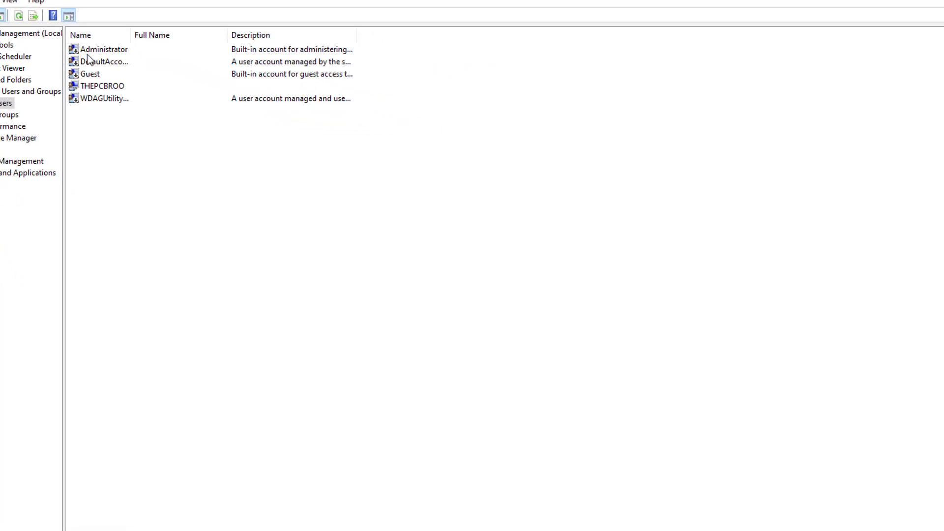
Open the group membership settings of the THEPCBROO user account
double_click(120, 88)
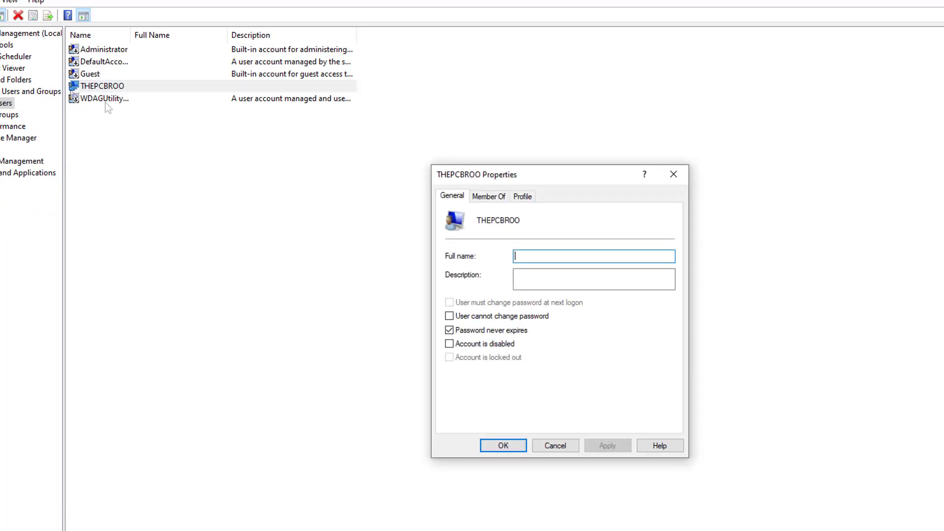
left_click_drag(515, 176, 484, 146)
left_click(464, 165)
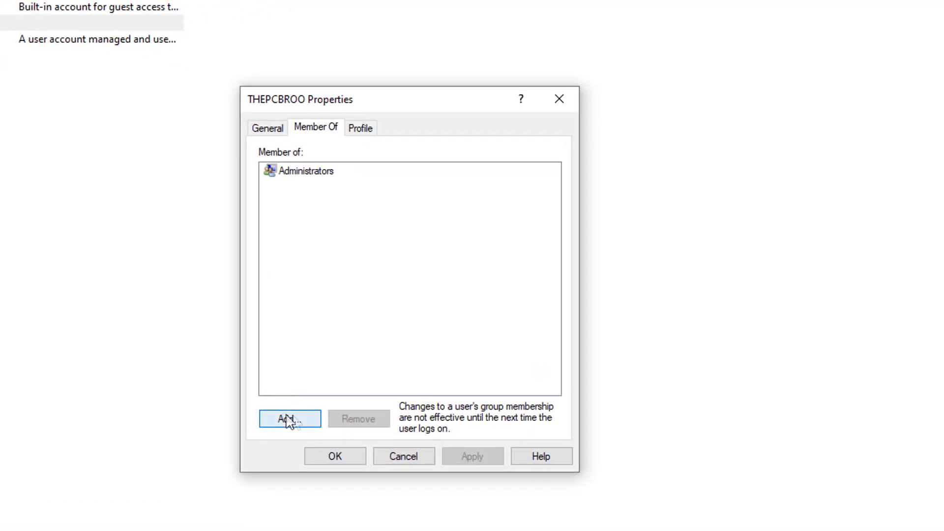
Try to add the THEPCBROO account to the Administrators group, verifying the group name, and accept the account properties
left_click(288, 420)
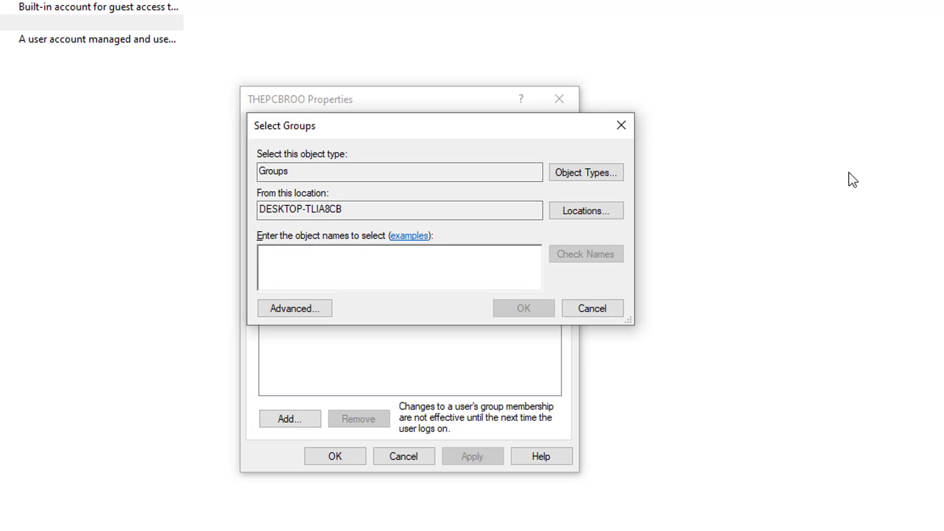
type("Admi")
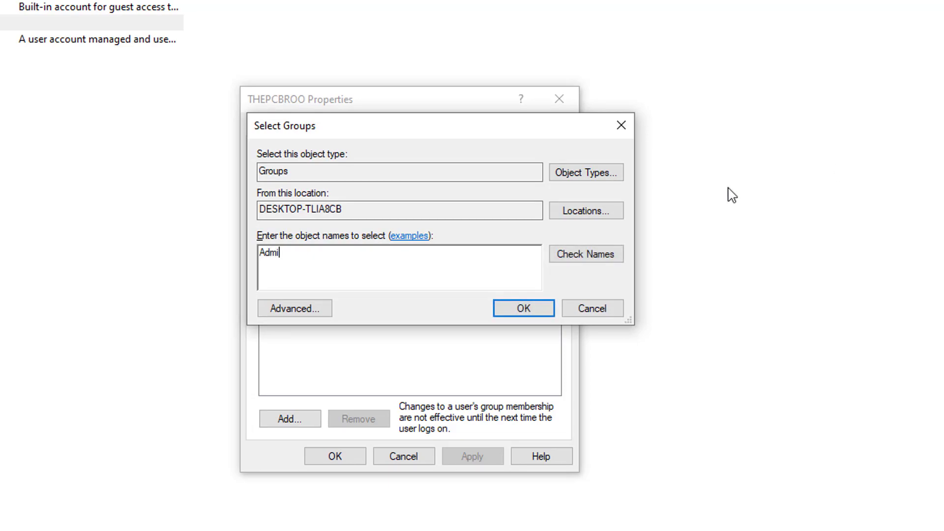
type("nistrators")
left_click(602, 259)
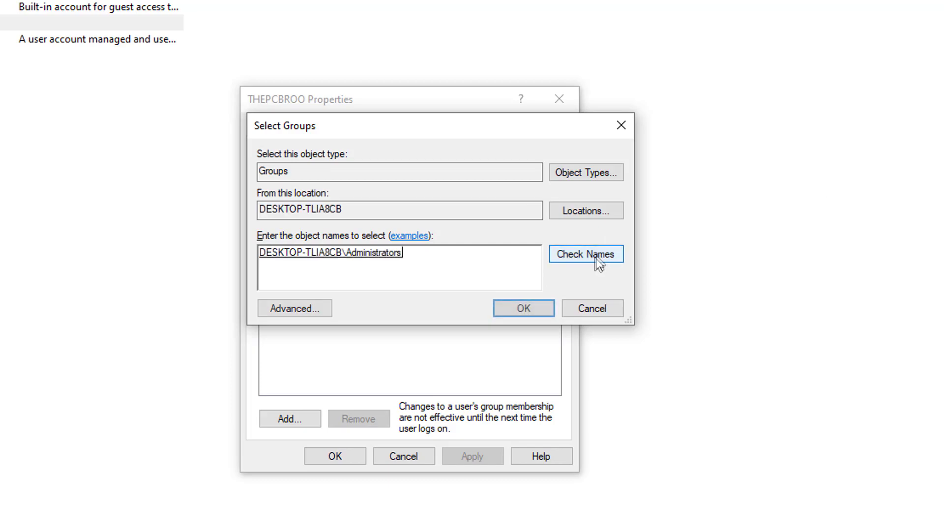
double_click(284, 254)
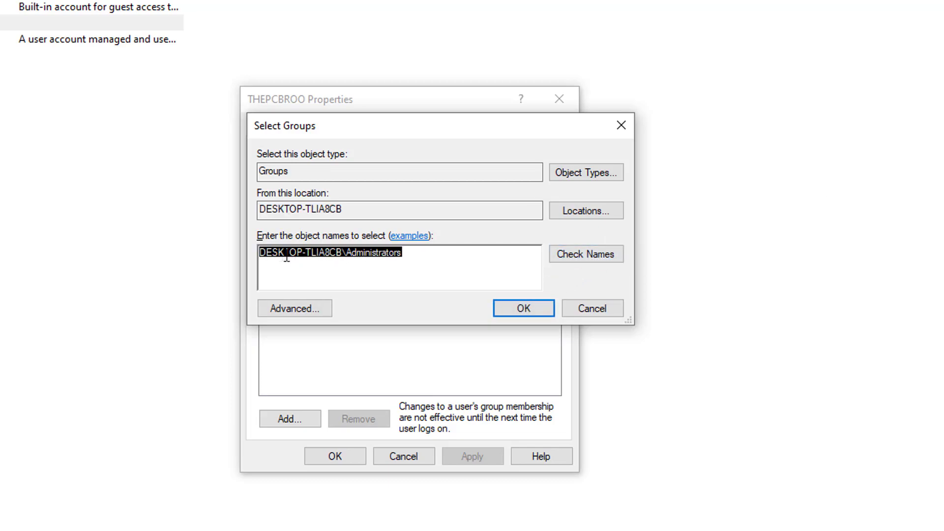
left_click(501, 315)
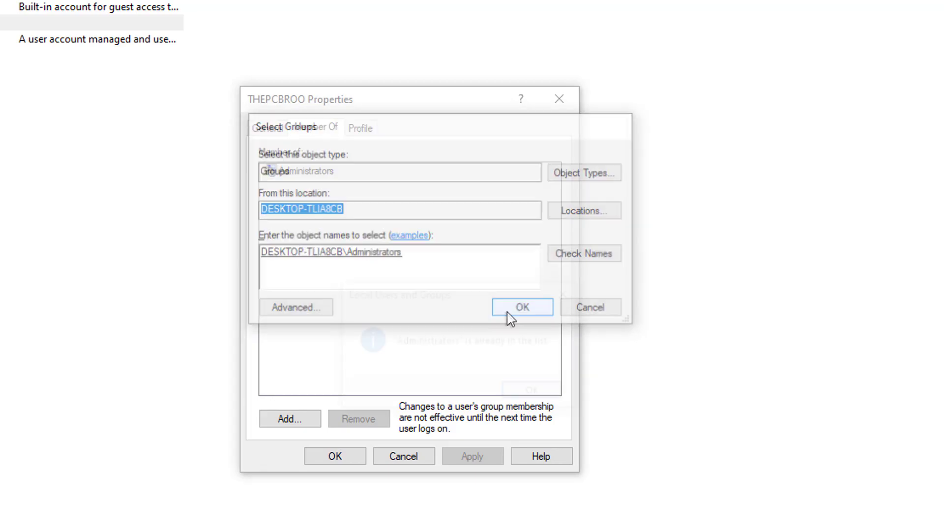
left_click(531, 398)
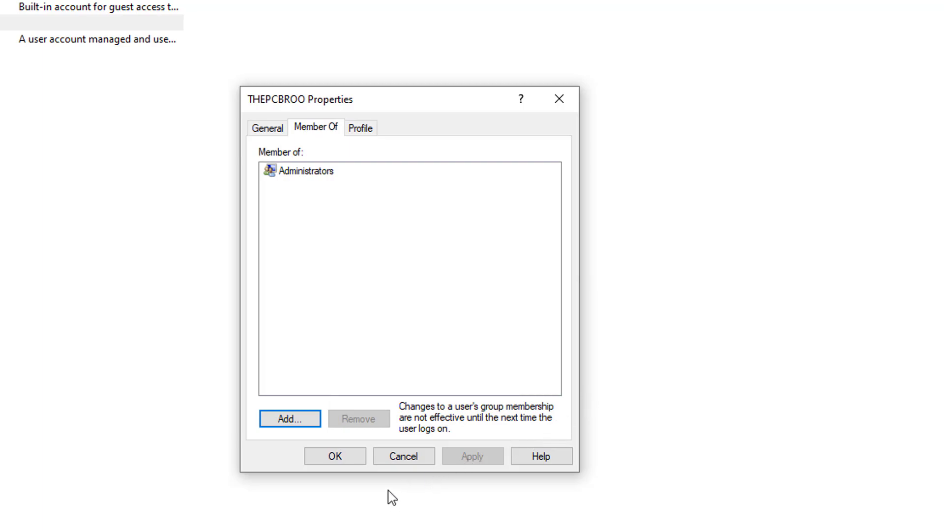
left_click(347, 460)
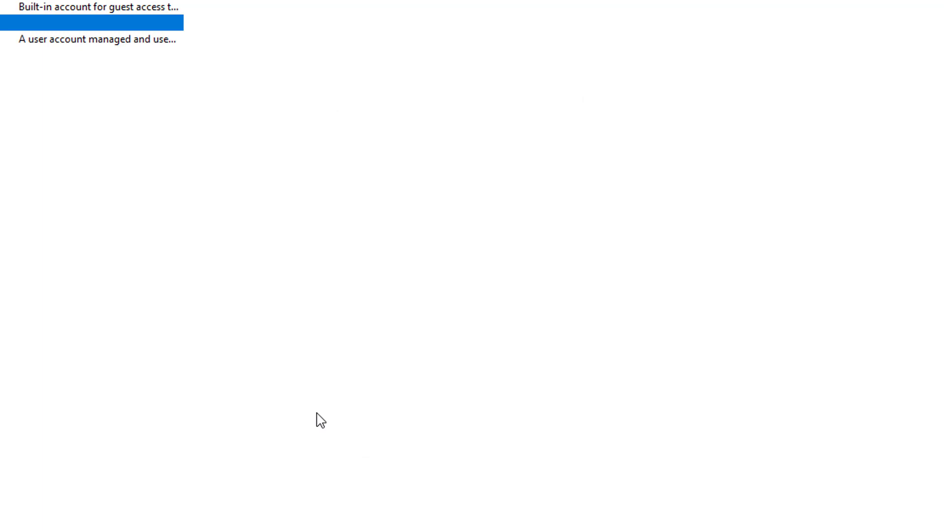
left_click(372, 222)
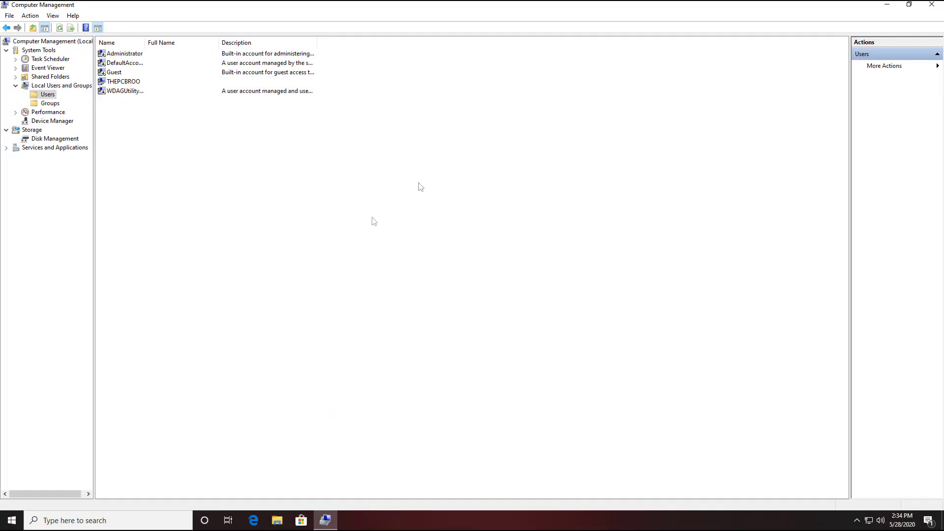
Close Computer Management and return to the desktop
left_click(932, 5)
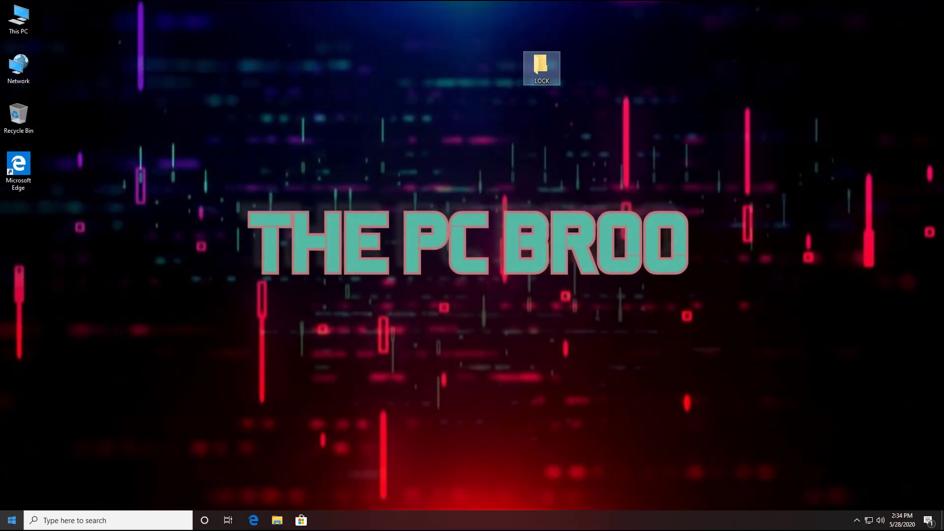
right_click(3, 522)
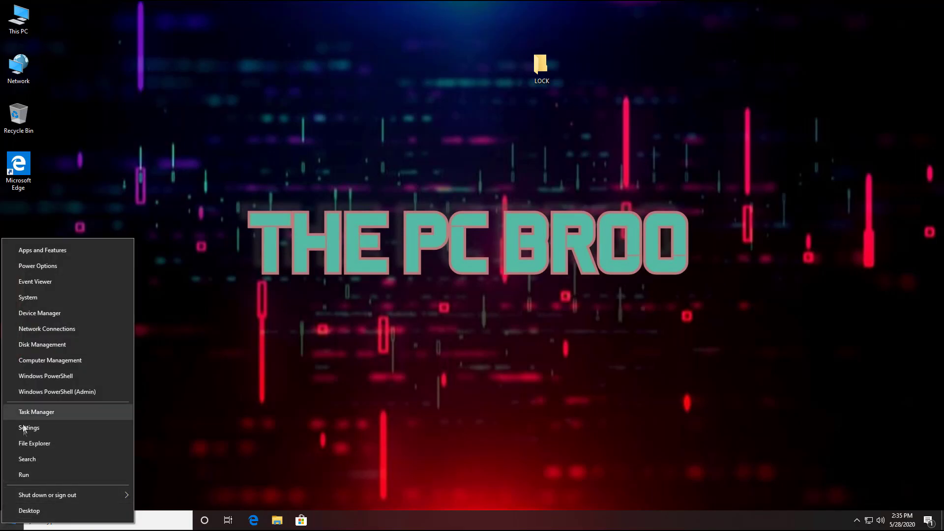
left_click(220, 464)
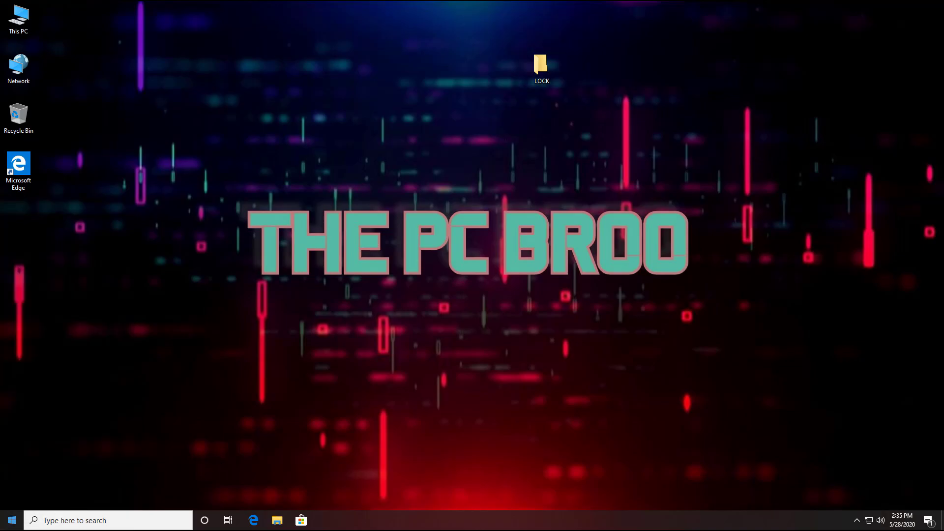
Open Command Prompt as administrator, allow it to make changes, and enter the command net user administrator /active:yes
left_click(11, 521)
scroll(40, 476, "down", 5)
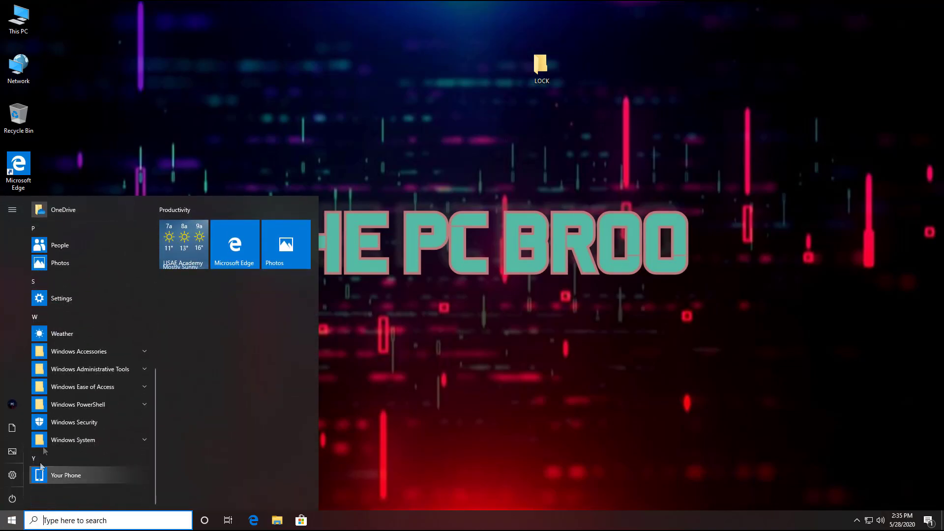
left_click(86, 365)
left_click(85, 355)
scroll(85, 355, "down", 10)
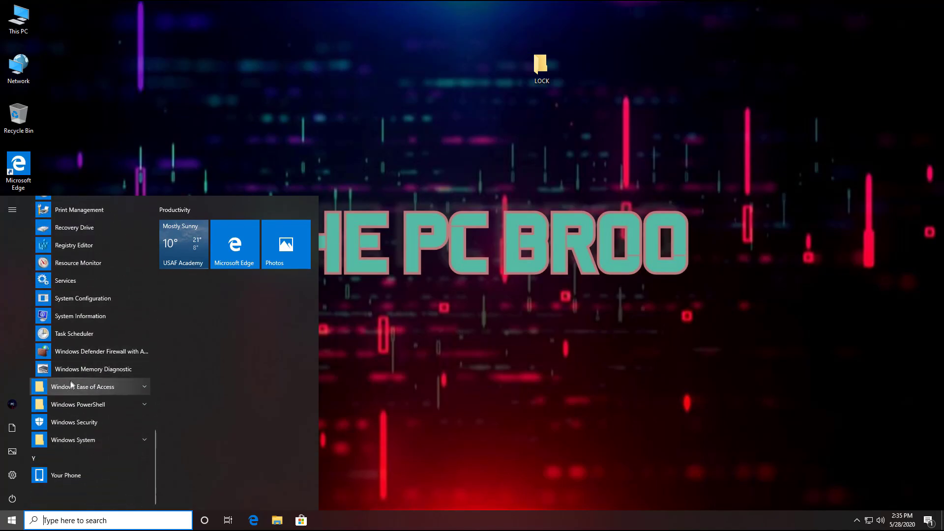
left_click(69, 440)
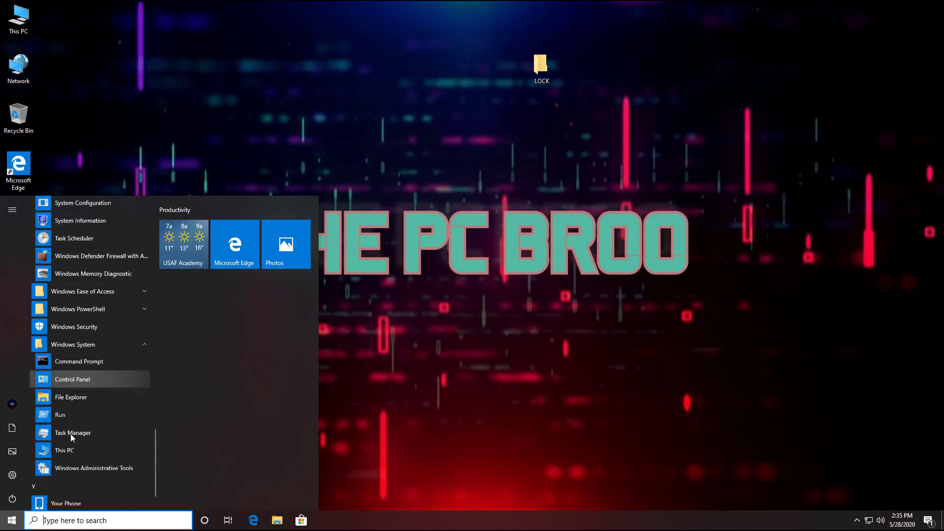
right_click(67, 338)
mouse_move(80, 359)
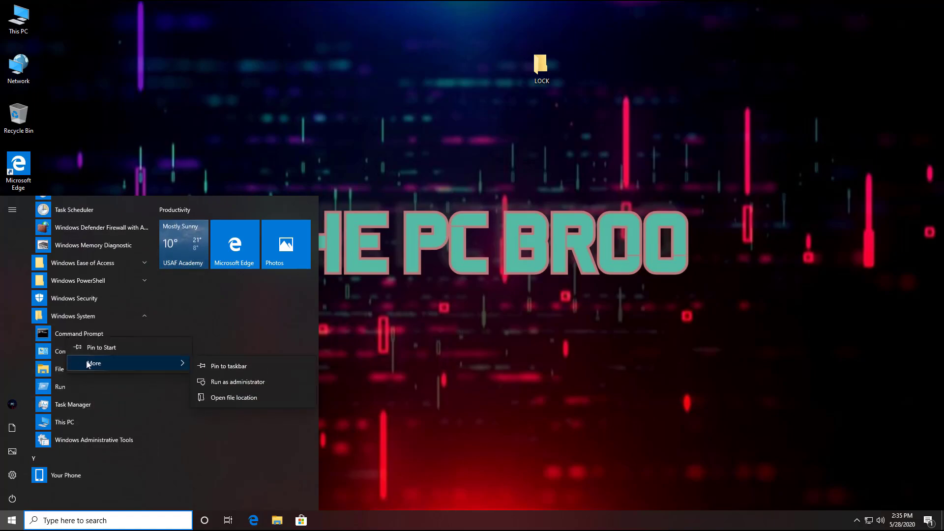
left_click(207, 382)
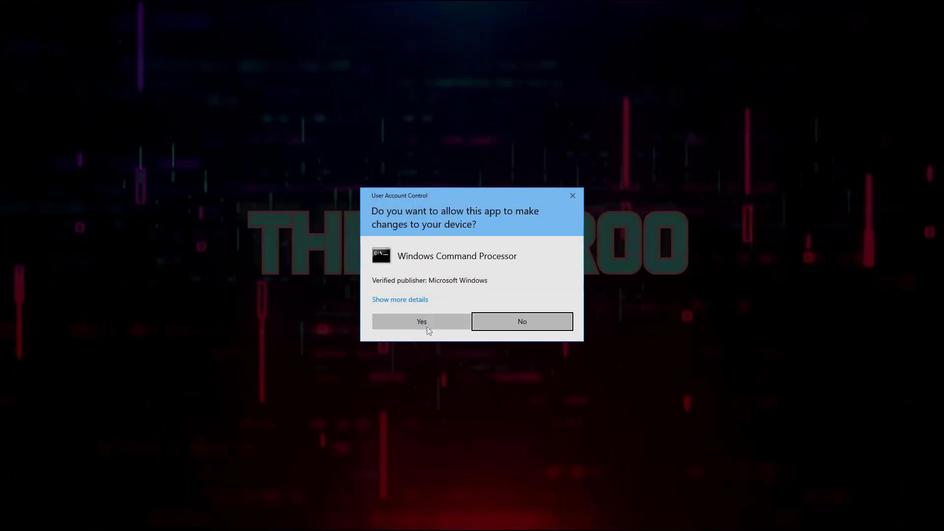
left_click(424, 324)
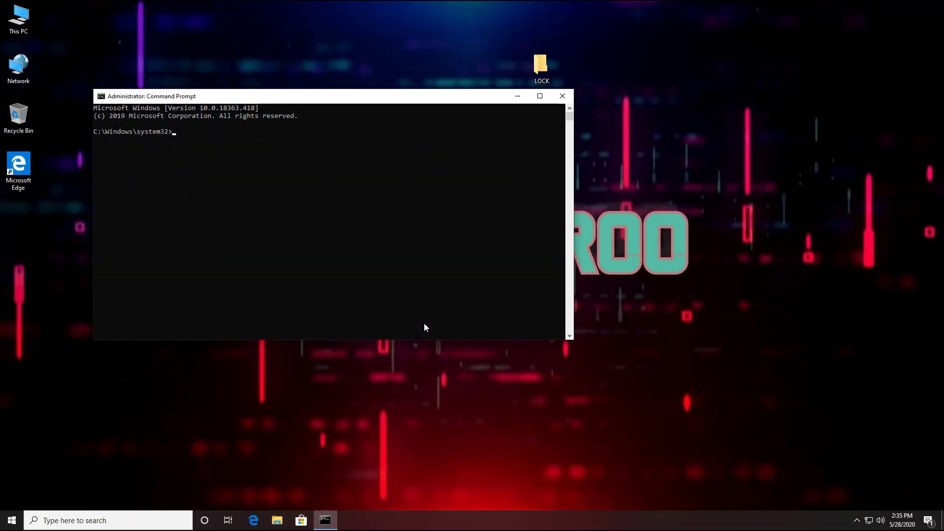
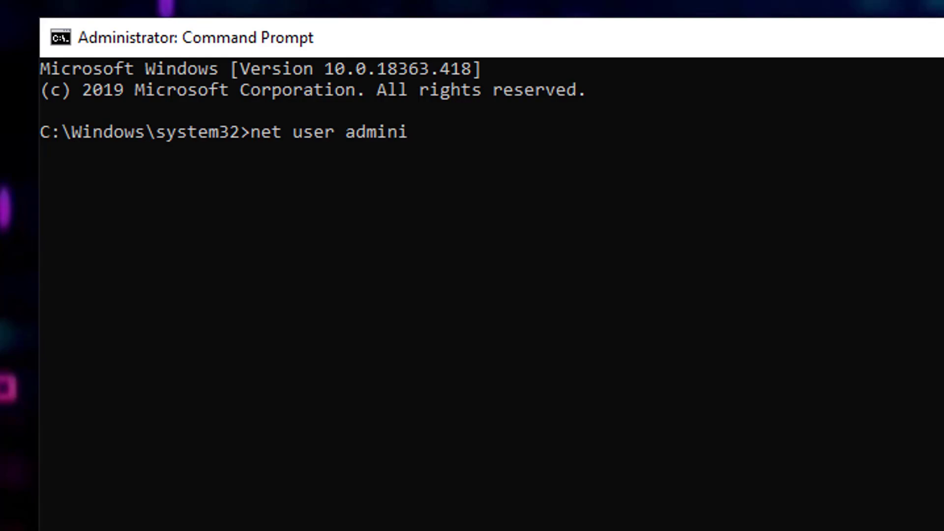
type("administrator /active:yes")
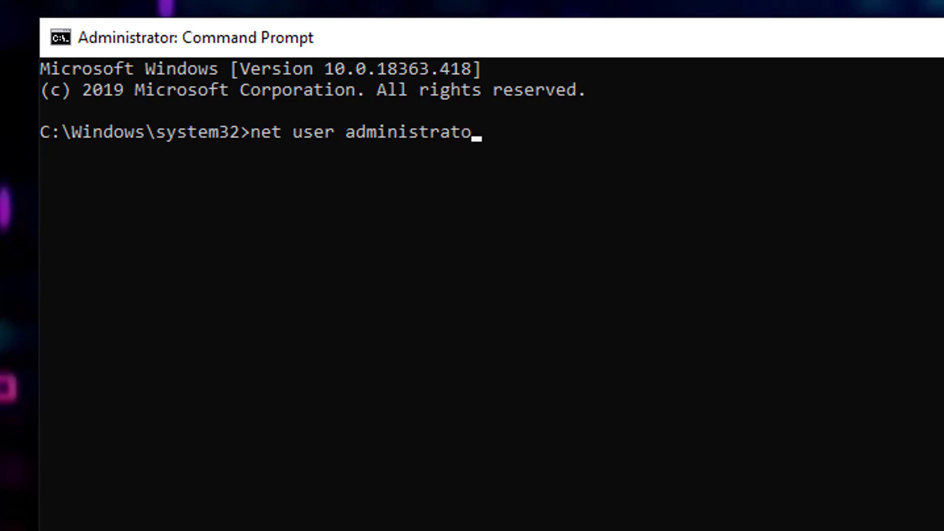
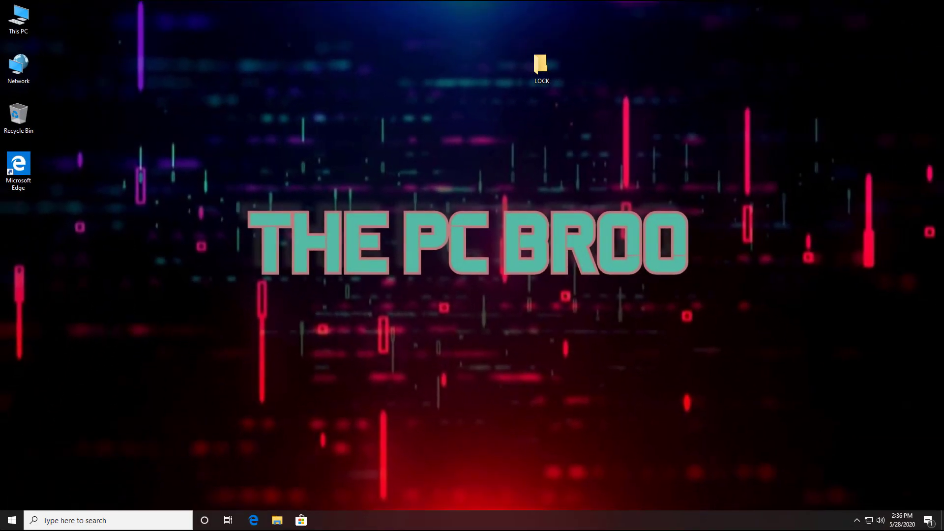
Reopen Command Prompt from Windows System with administrator rights and approve the User Account Control request
left_click(12, 520)
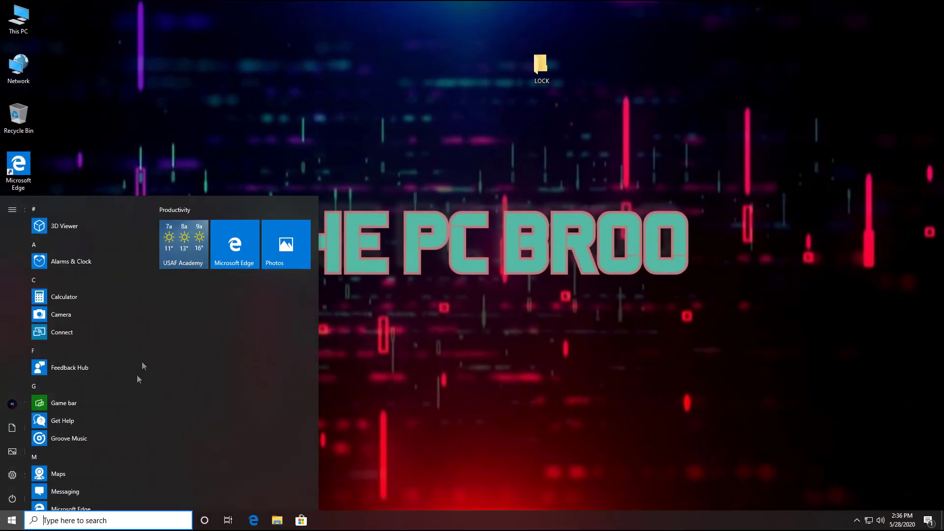
mouse_move(11, 475)
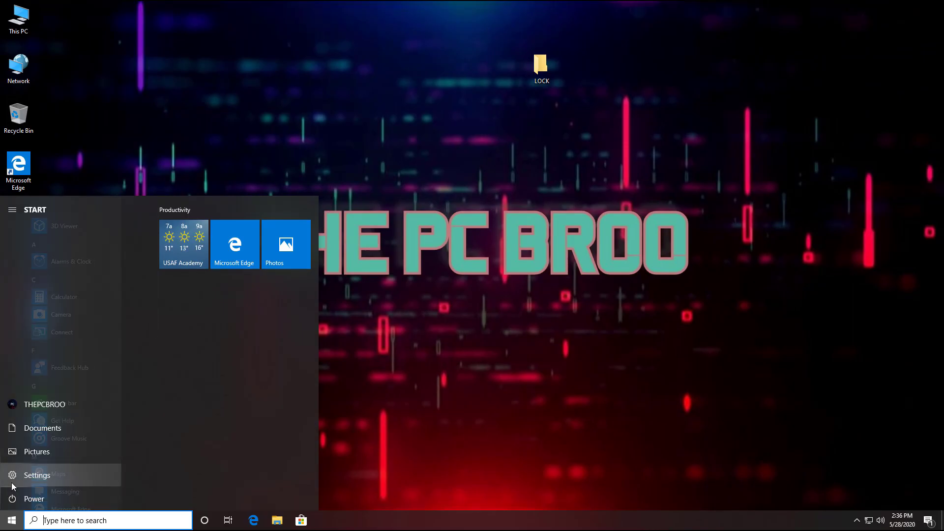
left_click(12, 520)
left_click(11, 521)
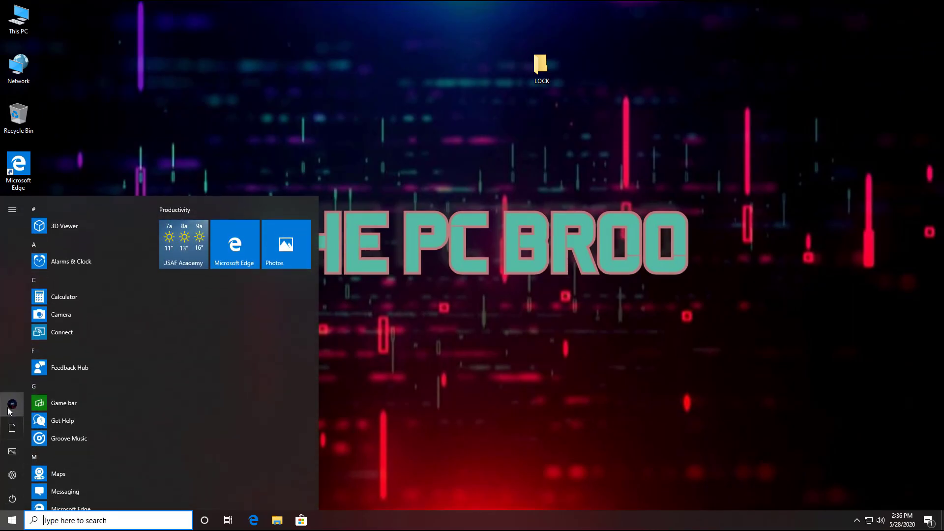
left_click(9, 410)
scroll(112, 424, "down", 3)
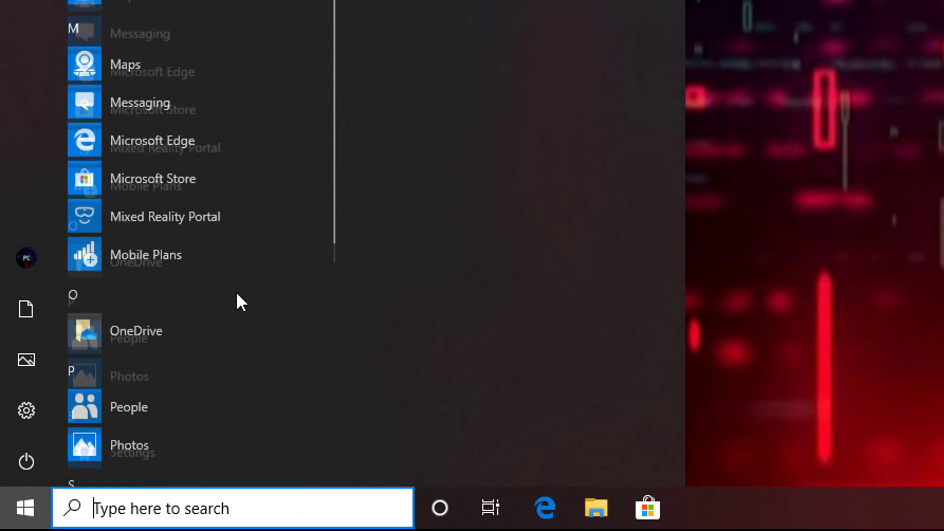
scroll(237, 301, "down", 5)
left_click(179, 342)
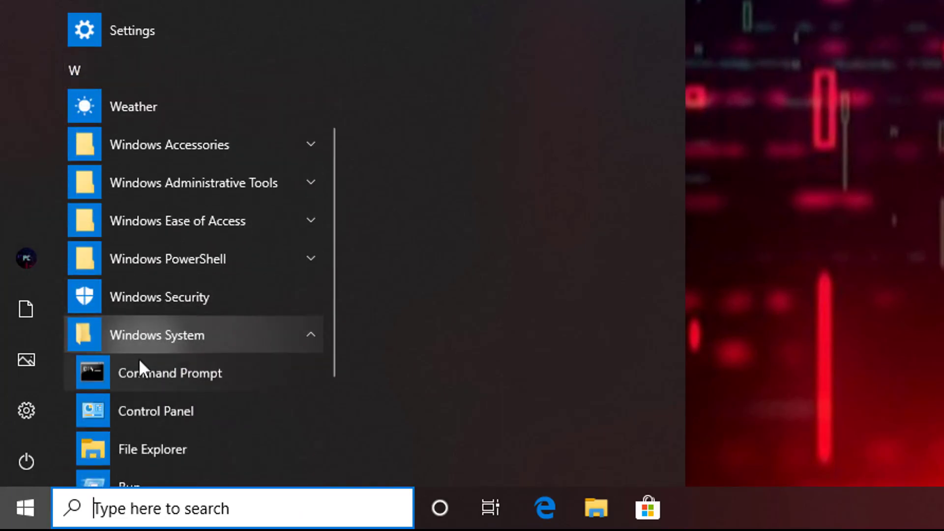
right_click(142, 370)
mouse_move(204, 413)
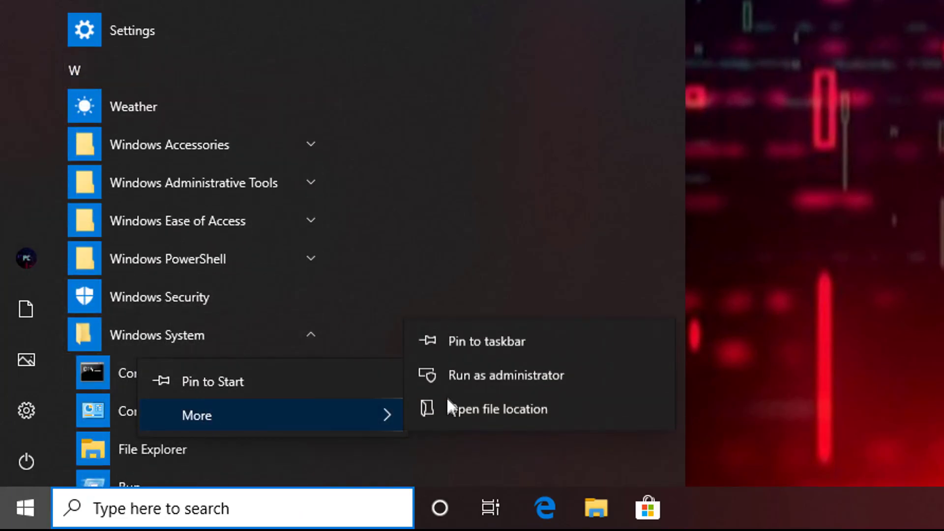
left_click(444, 382)
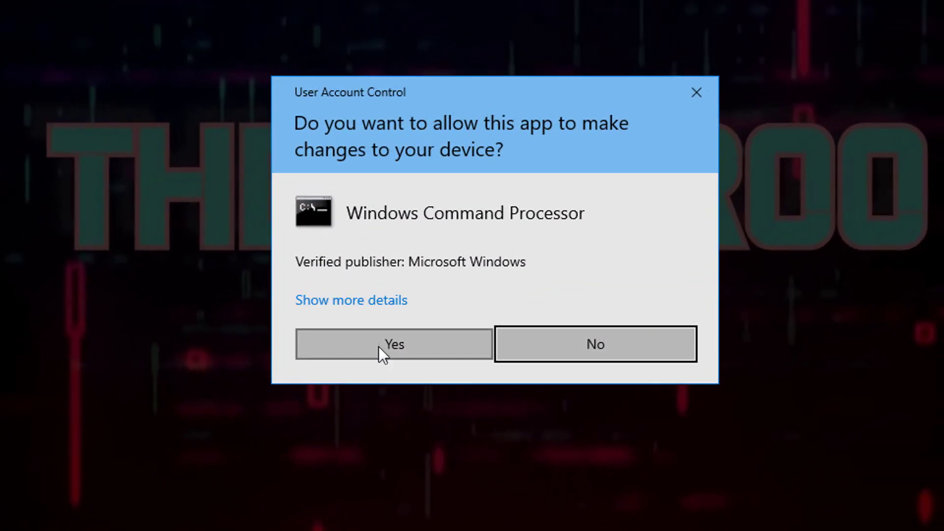
left_click(379, 347)
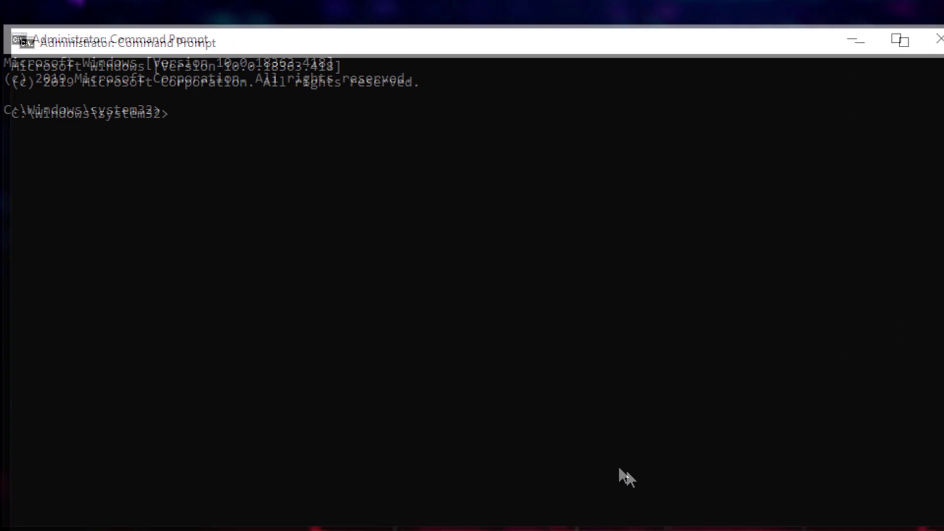
Deactivate the built-in Administrator account with the command net user administrator /active:no, and close Command Prompt
type("n")
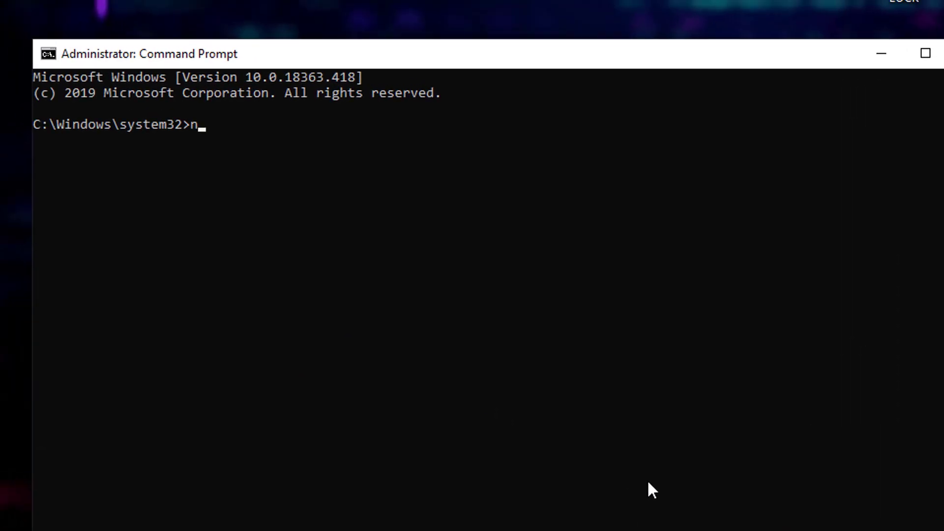
type("et user administrator /active")
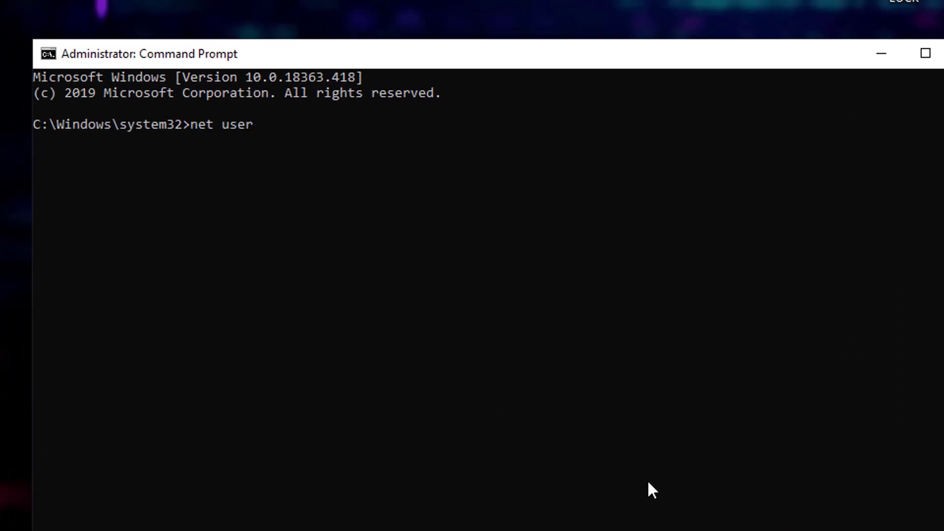
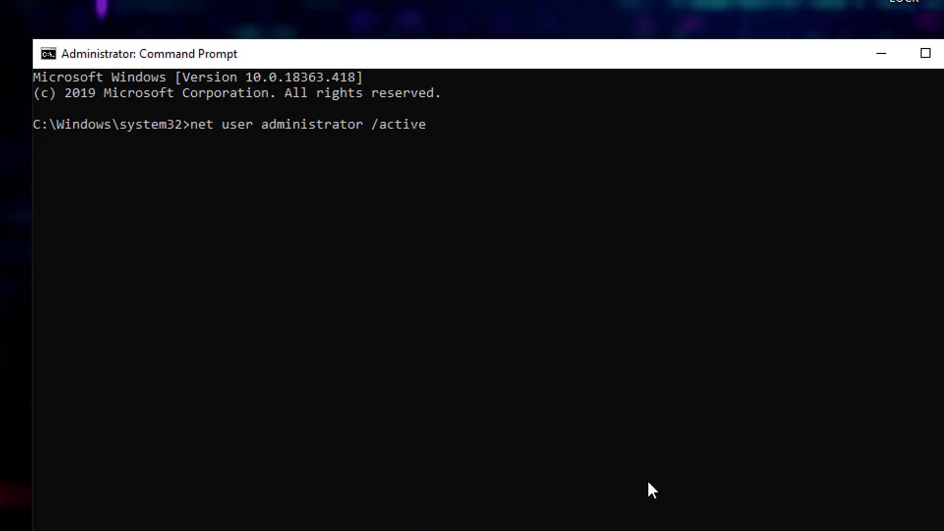
type(":no")
key("Return")
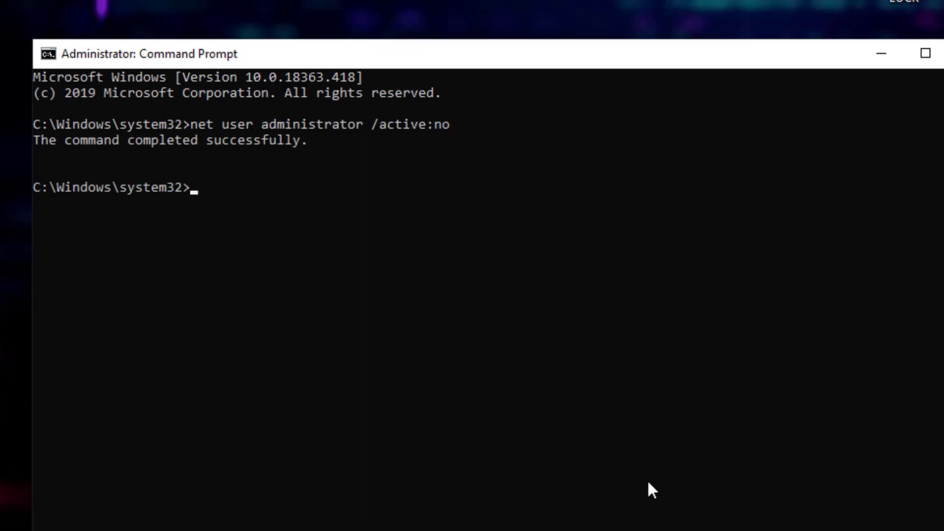
left_click_drag(552, 171, 196, 129)
left_click(406, 121)
left_click(467, 157)
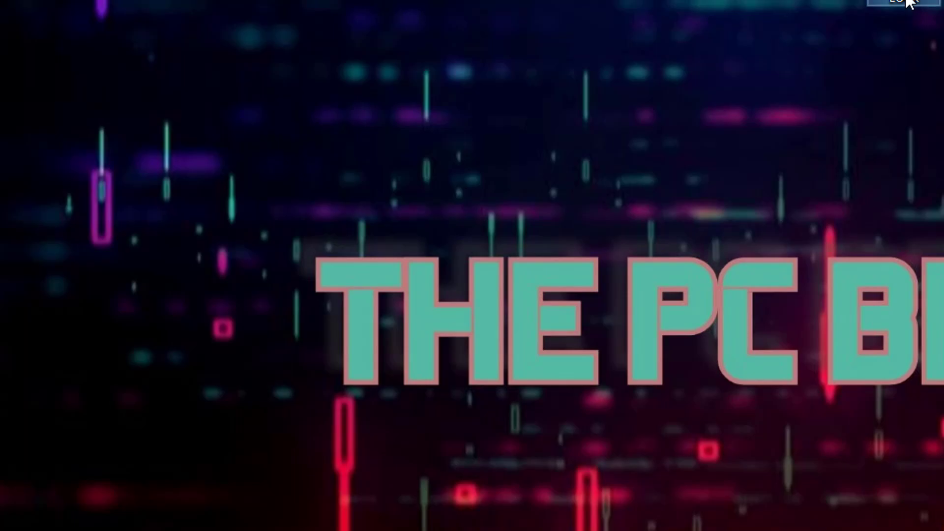
Open the security properties of the LOCK folder on the desktop and start editing its group and user permissions
right_click(907, 2)
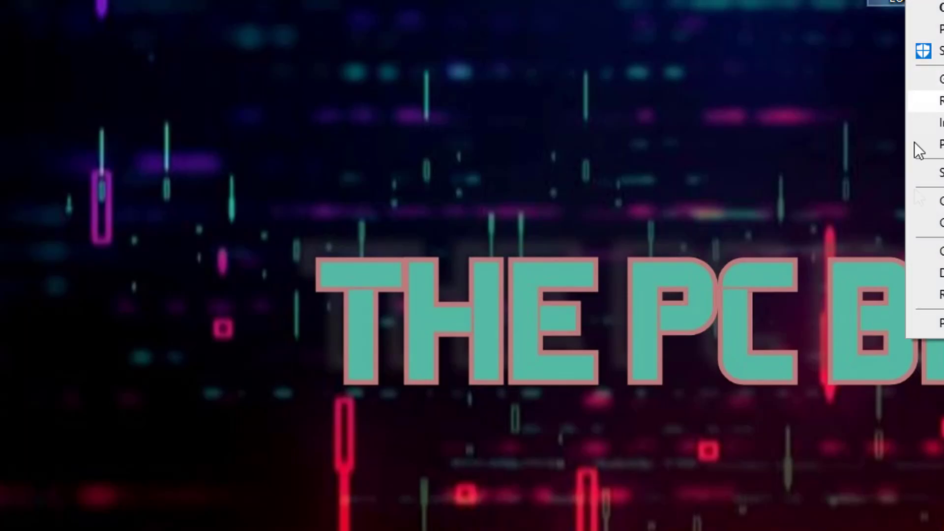
left_click(933, 320)
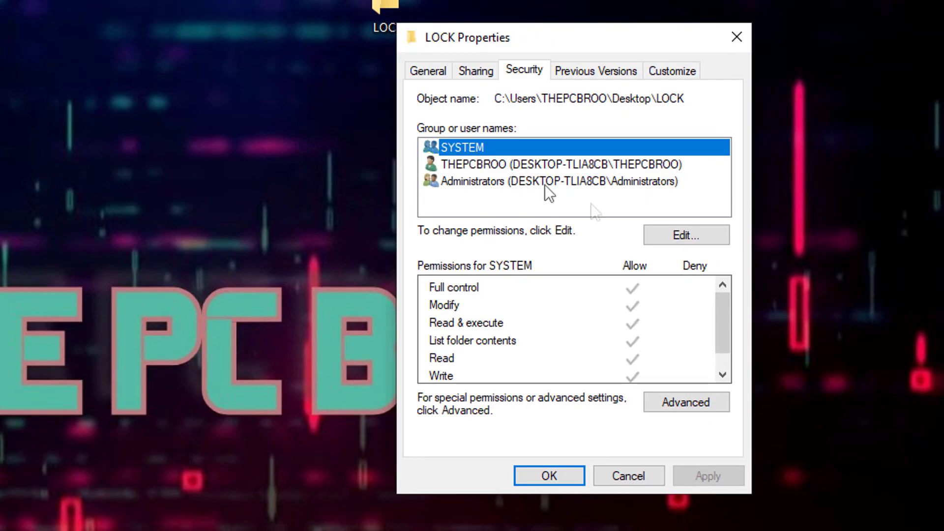
left_click(683, 397)
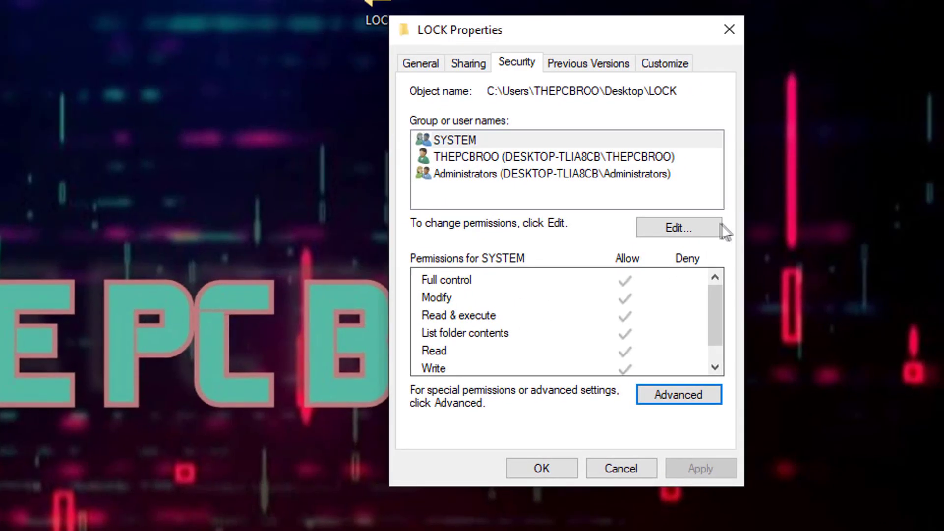
left_click(709, 227)
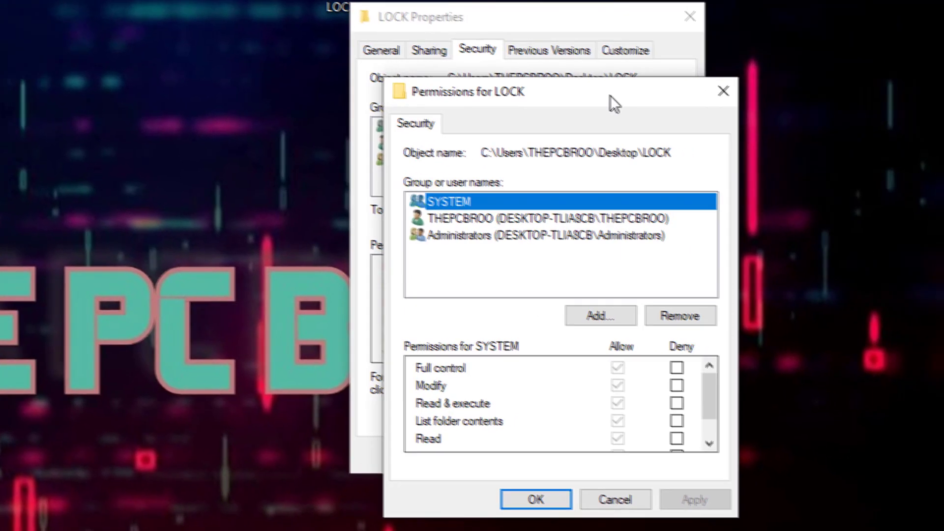
left_click_drag(647, 114, 430, 70)
left_click_drag(375, 49, 372, 54)
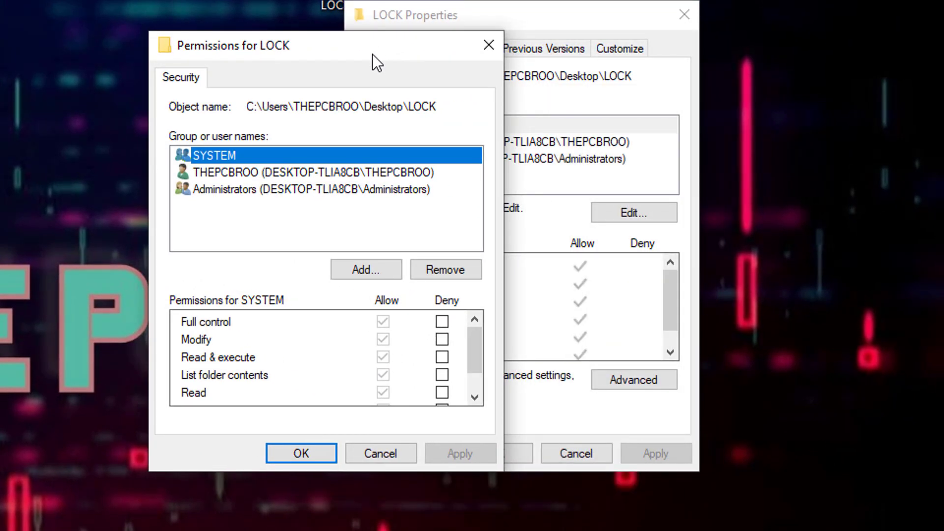
Try to deny SYSTEM full control of the LOCK folder, applying the entry and declining the Windows Security prompt
left_click_drag(467, 336, 468, 388)
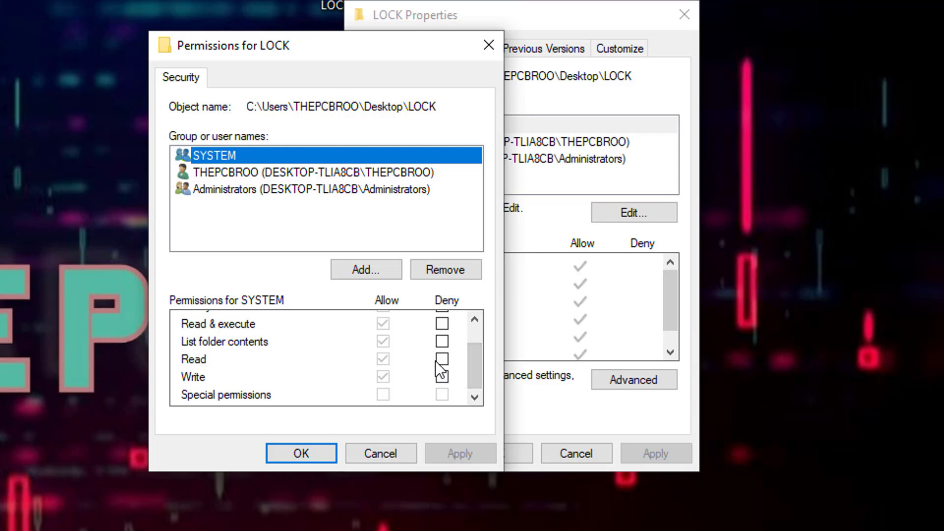
left_click(376, 320)
scroll(397, 331, "up", 2)
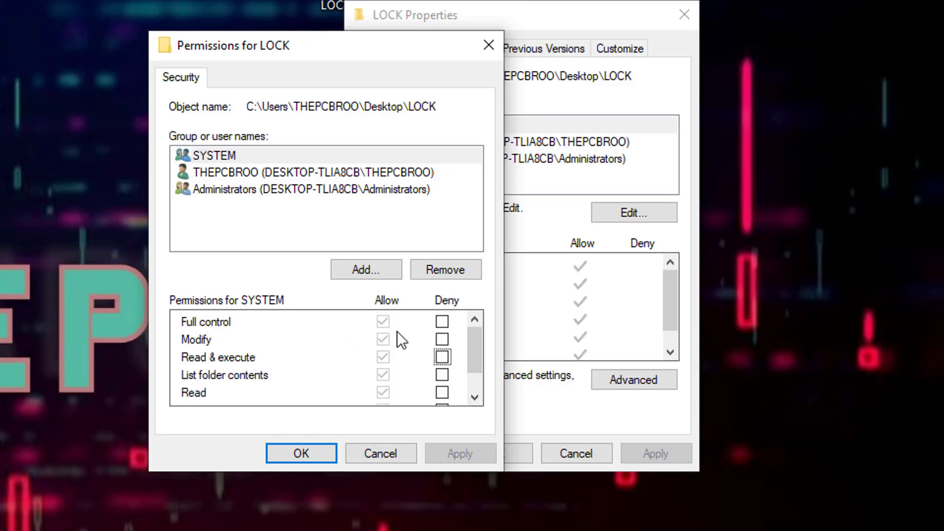
left_click(442, 322)
left_click(439, 324)
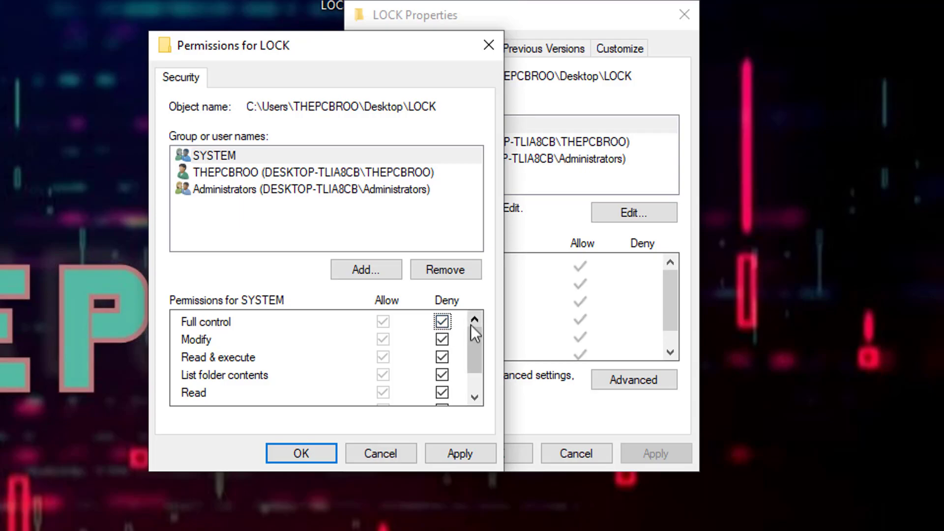
left_click_drag(474, 342, 474, 388)
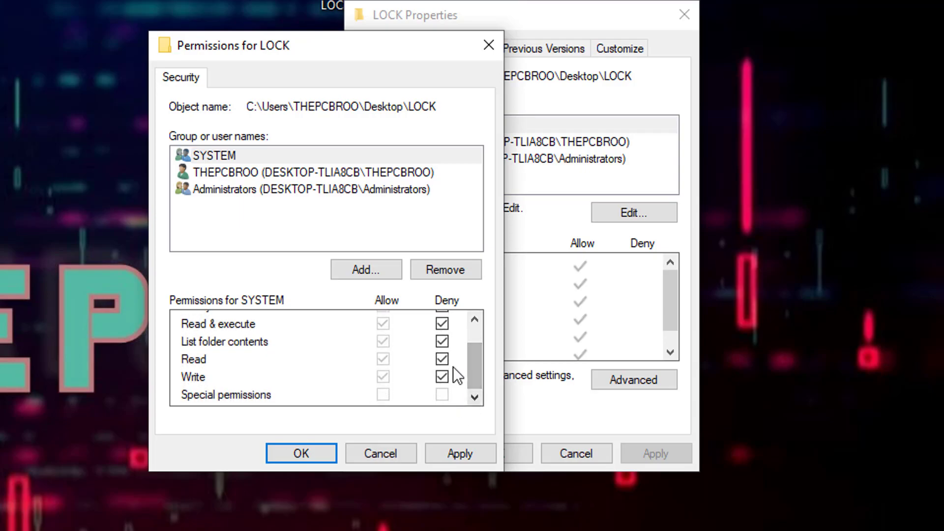
scroll(465, 379, "up", 2)
left_click(460, 451)
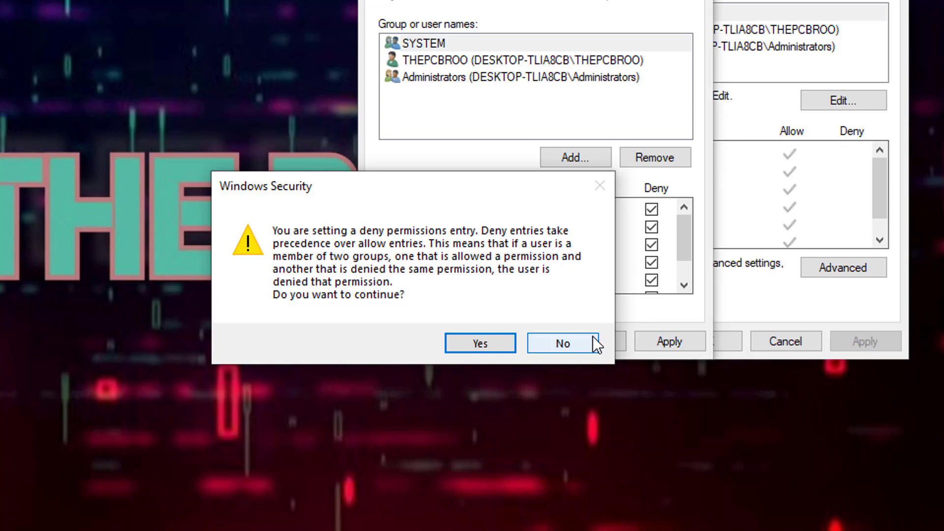
left_click(564, 347)
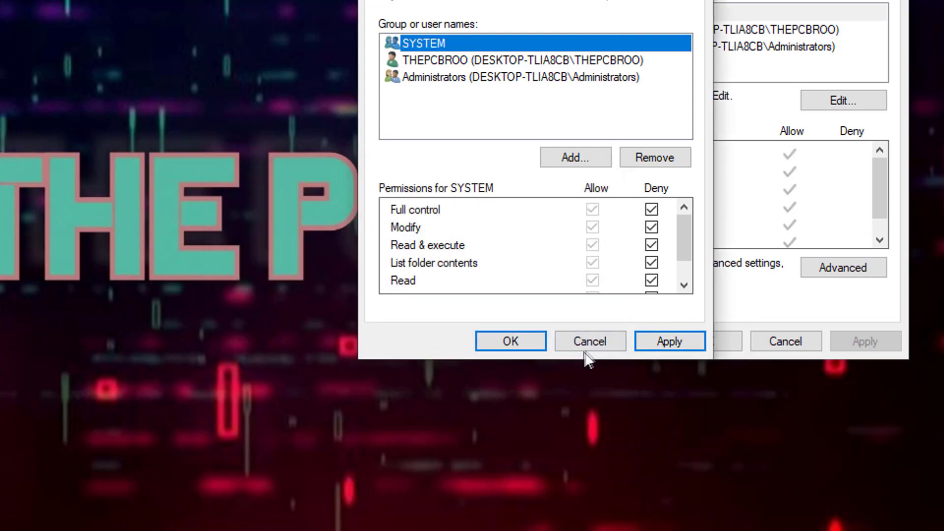
Clear every Deny permission for SYSTEM on the LOCK folder and apply the change
left_click(652, 226)
left_click(651, 211)
scroll(659, 261, "down", 1)
left_click(652, 264)
left_click(651, 247)
scroll(656, 265, "up", 1)
left_click(652, 263)
left_click(670, 339)
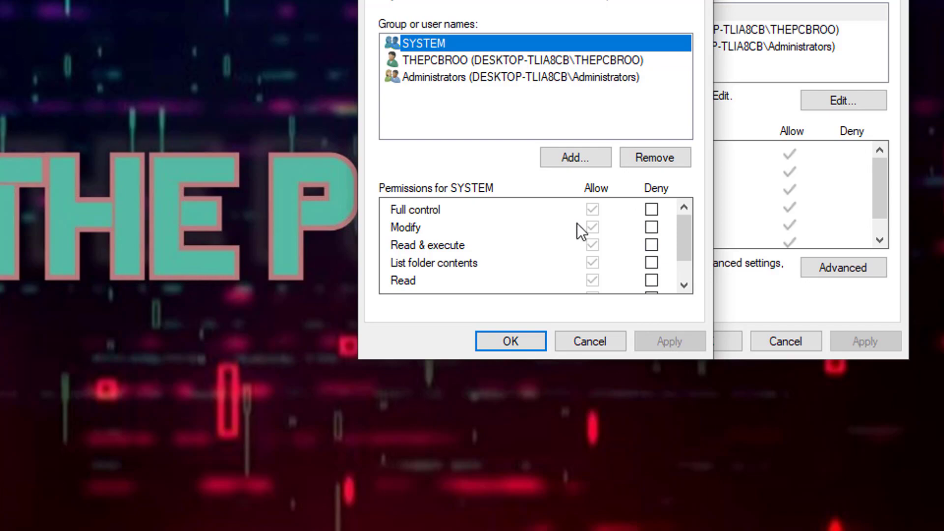
Review the Allow permissions for SYSTEM, from full control down the list, and close the LOCK folder's permission dialogs
left_click(593, 206)
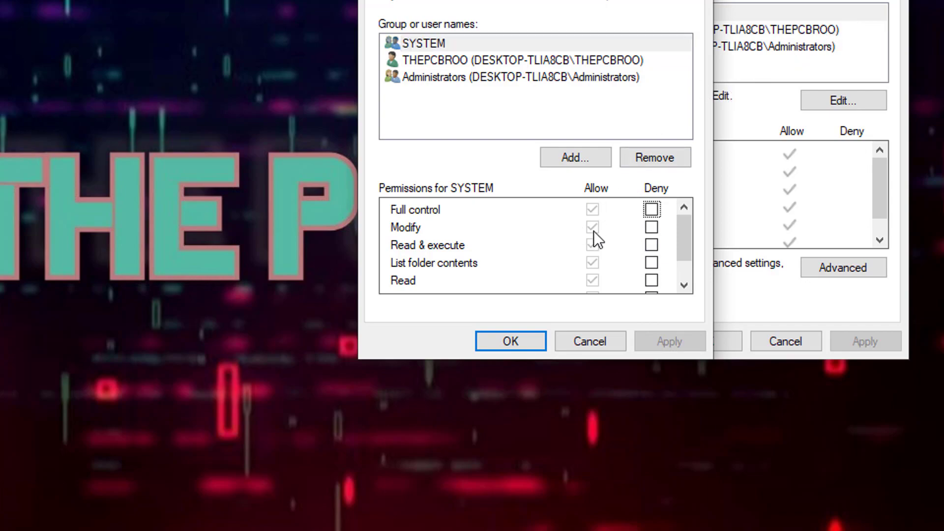
scroll(594, 231, "down", 1)
left_click(592, 249)
left_click(593, 265)
scroll(594, 282, "up", 1)
left_click(592, 211)
left_click(593, 228)
left_click(594, 245)
left_click(594, 263)
left_click(594, 281)
left_click(531, 347)
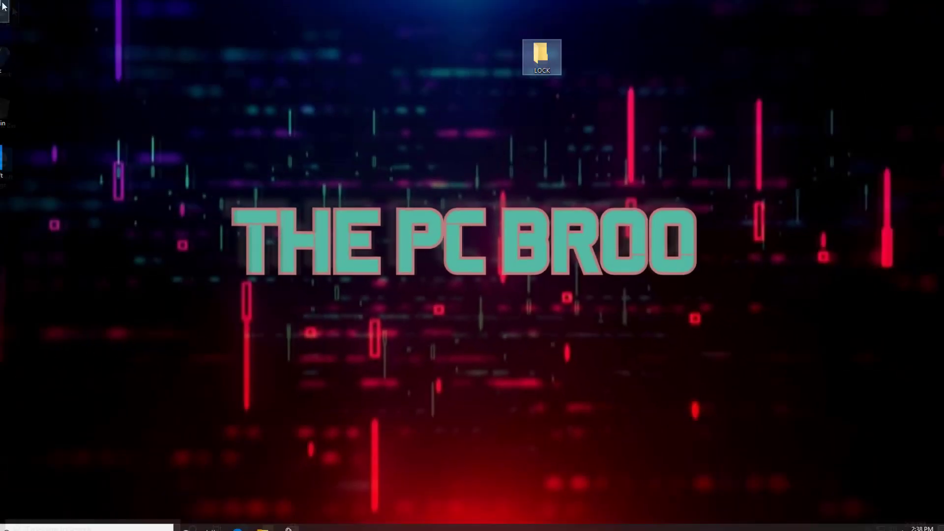
right_click(3, 5)
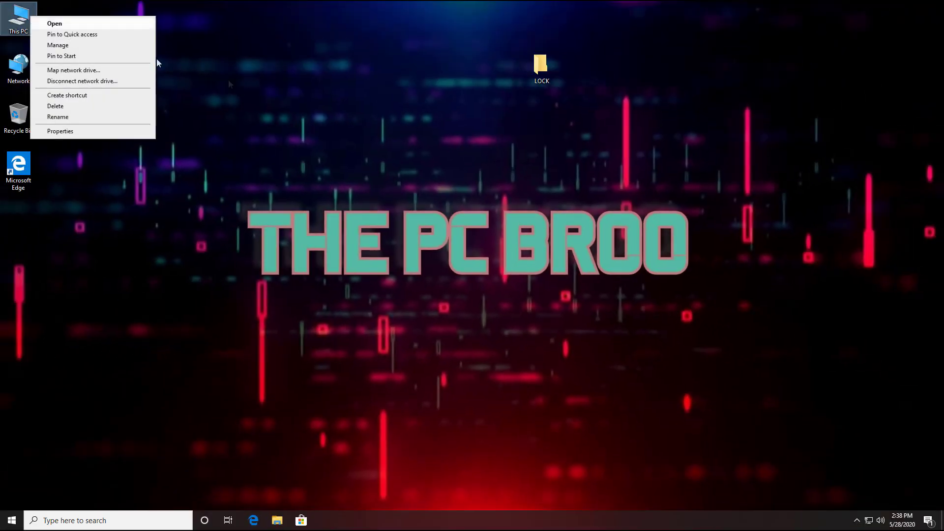
left_click(290, 106)
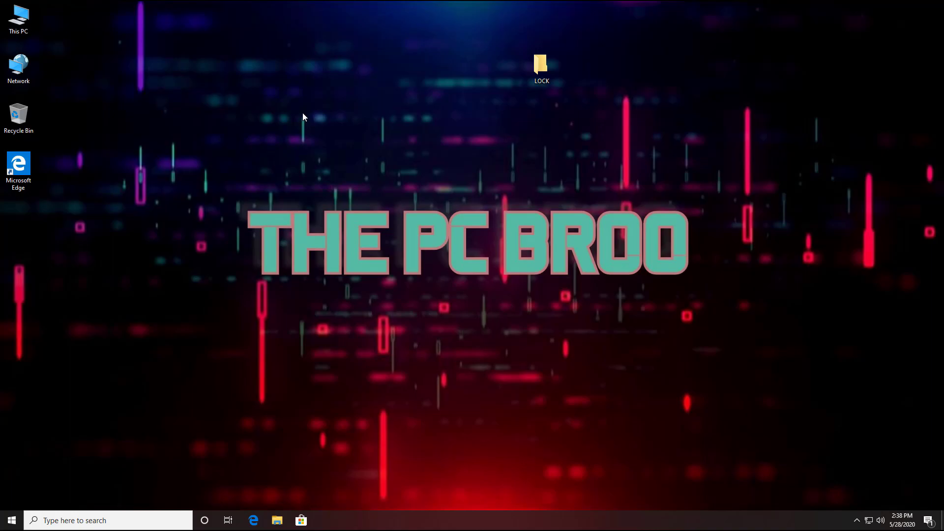
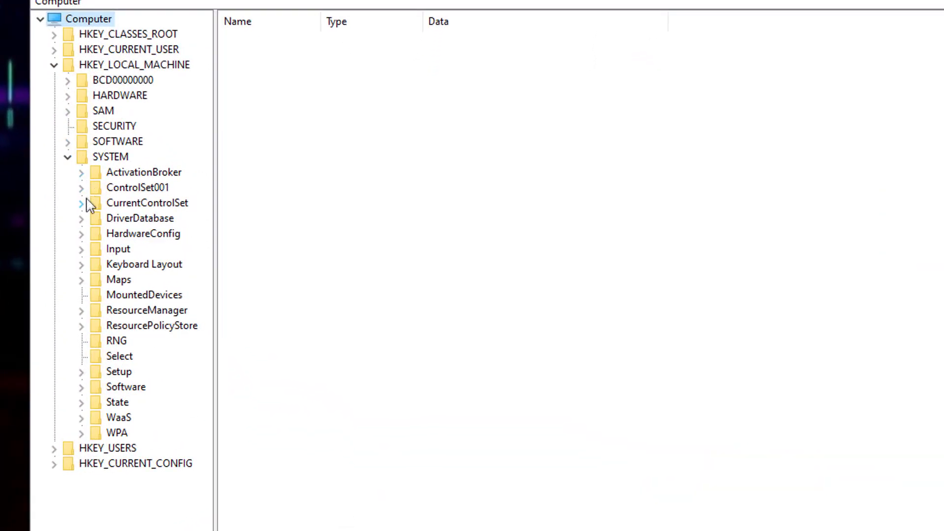
Expand CurrentControlSet and its Services key in Registry Editor and jump to the service keys starting with L
left_click(214, 226)
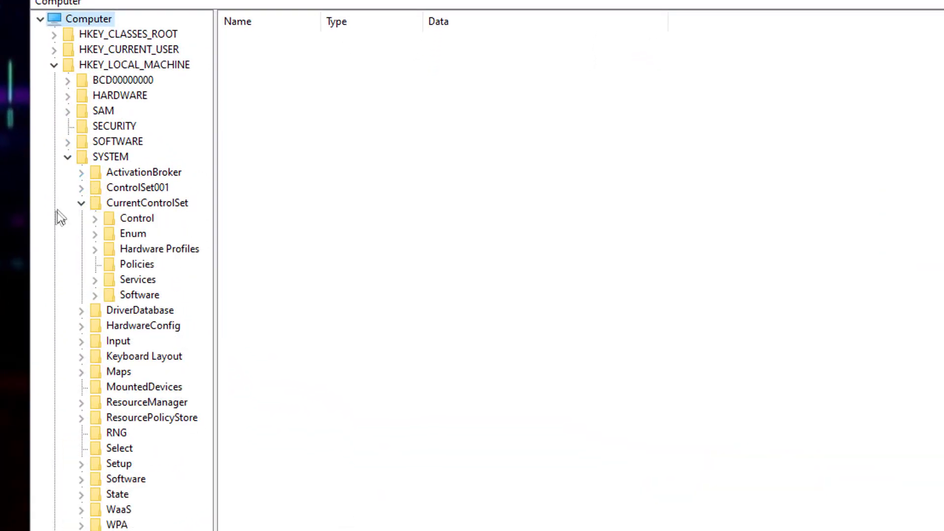
left_click(95, 279)
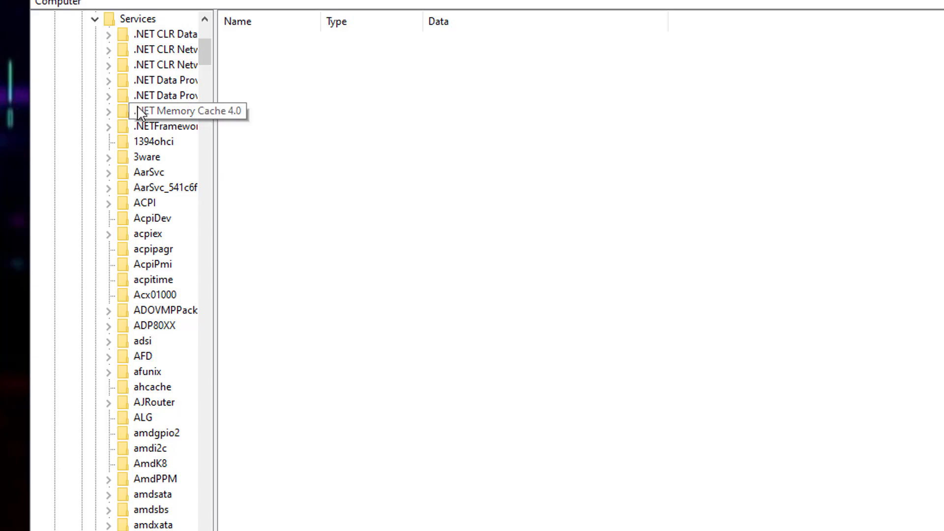
left_click(152, 127)
key("l")
key("l")
key("l")
key("l")
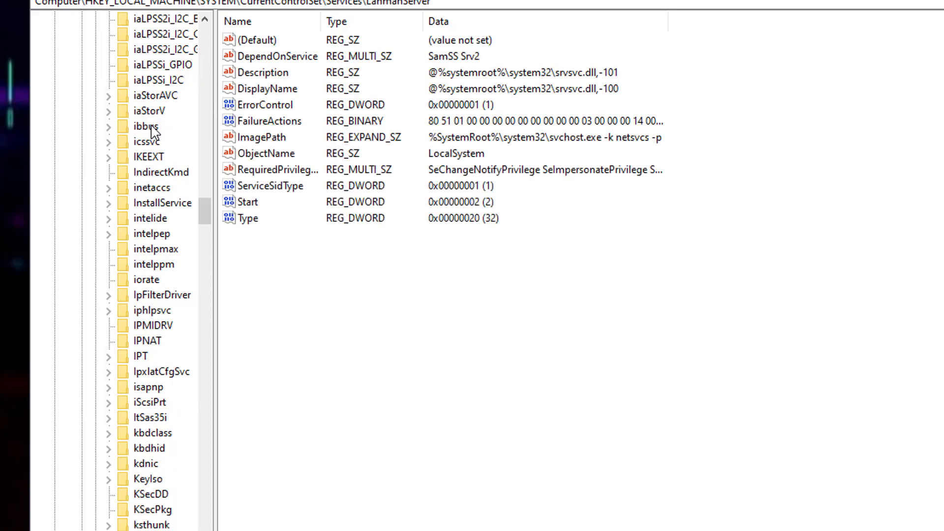
scroll(162, 300, "down", 2)
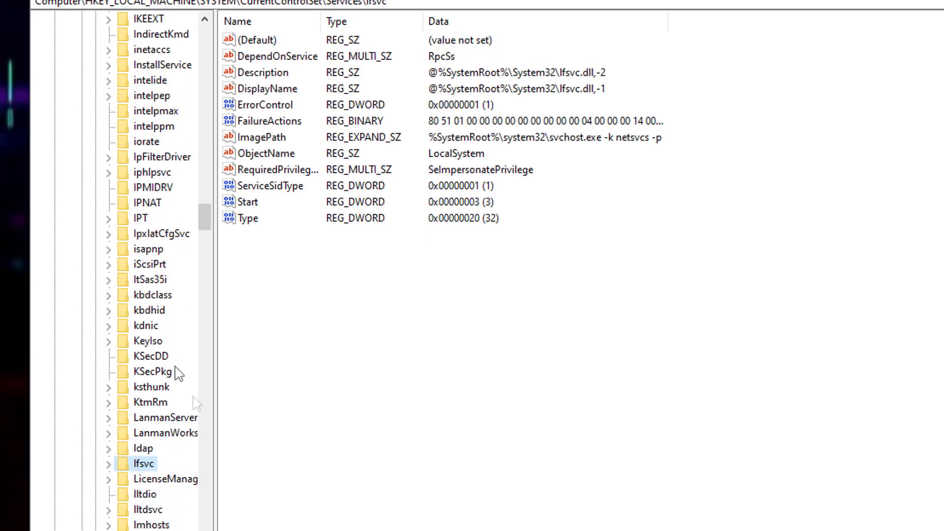
Widen the registry key tree, expand LanmanWorkstation and open its Parameters key
mouse_move(217, 427)
left_mouse_down()
mouse_move(395, 444)
mouse_move(357, 436)
left_mouse_up()
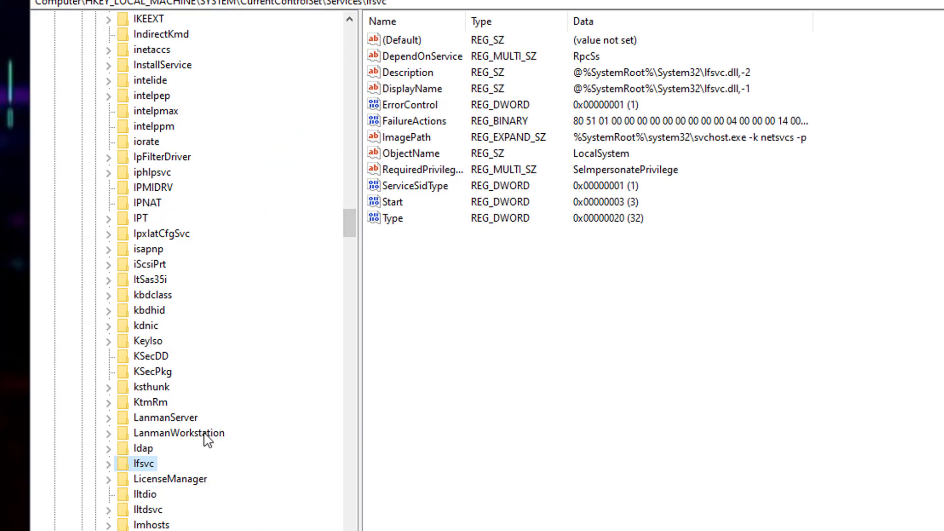
left_click(109, 433)
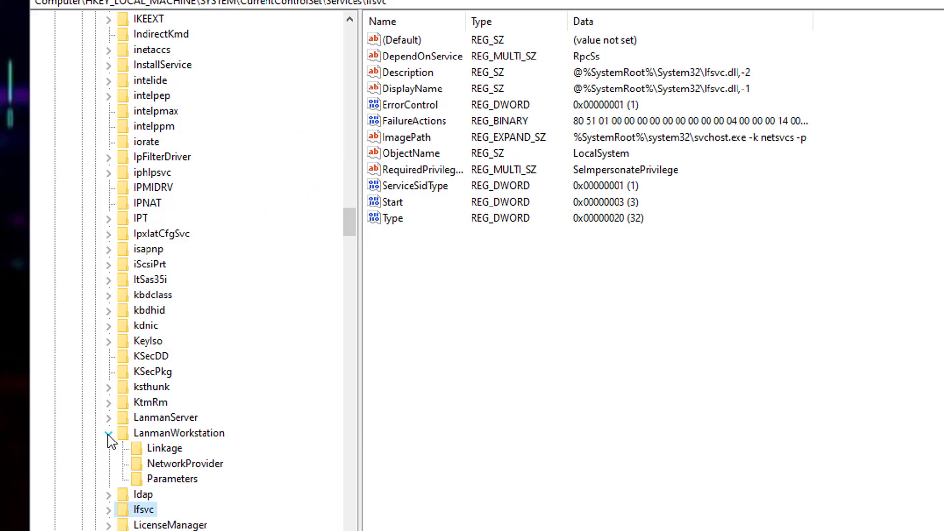
left_click(155, 478)
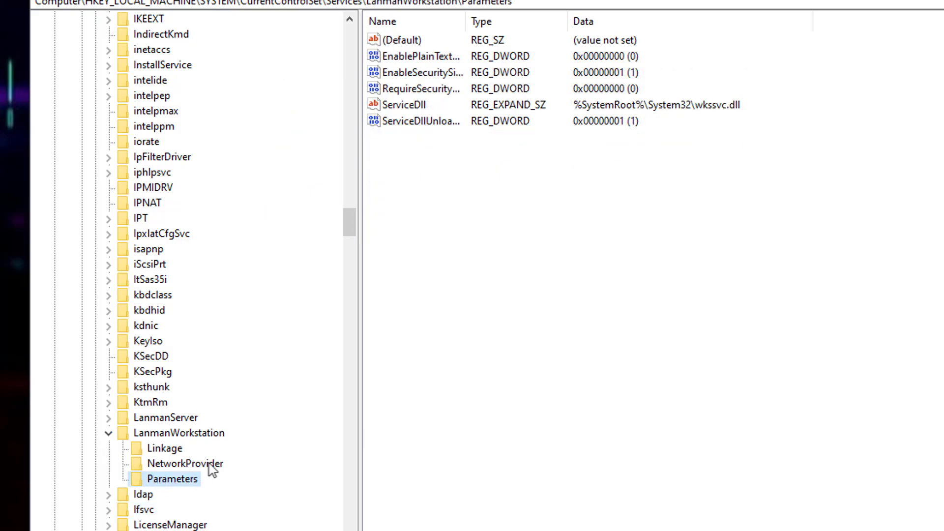
left_click(150, 435)
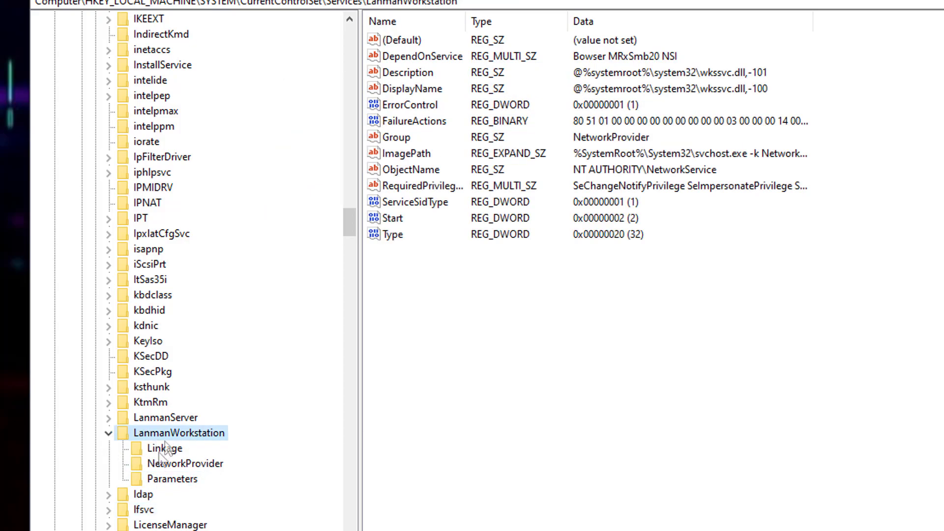
left_click(173, 481)
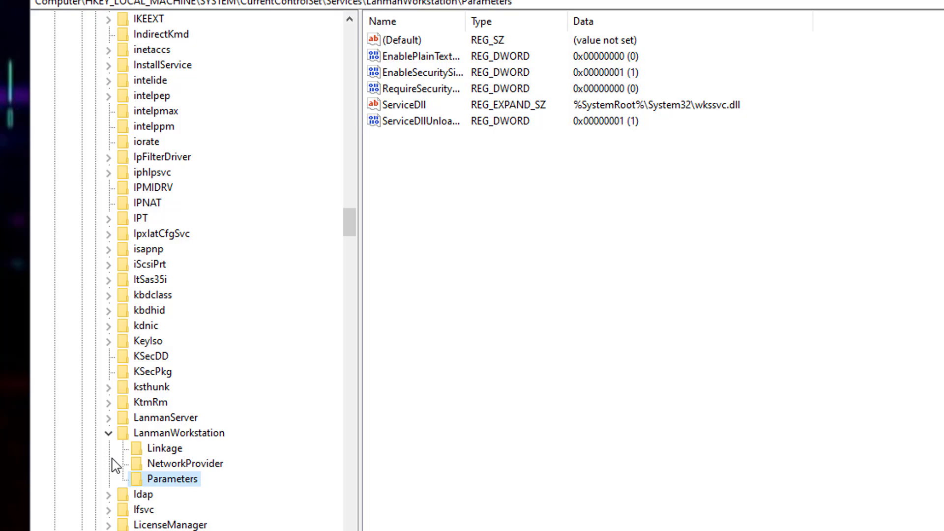
Create a DWORD (32-bit) value named AllowInsecureGuestAuth in the LanmanWorkstation Parameters key
right_click(445, 188)
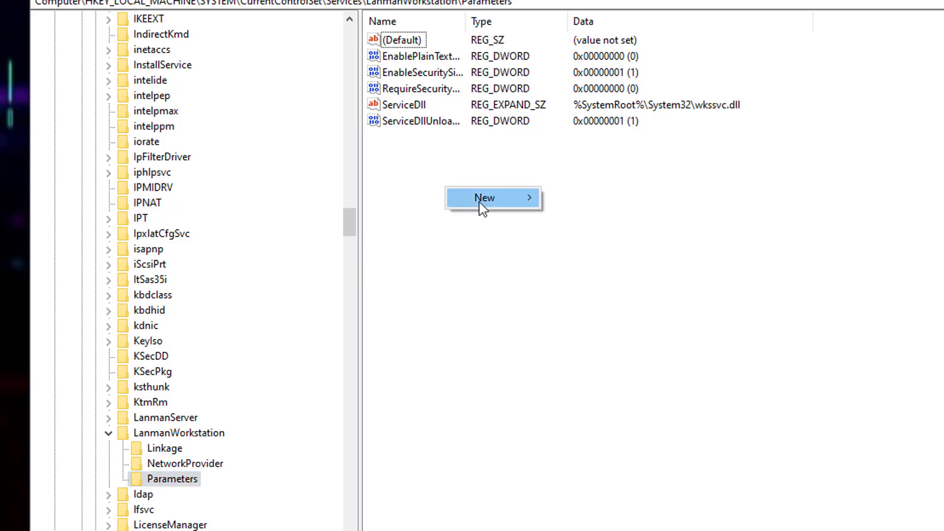
mouse_move(482, 209)
left_click(610, 266)
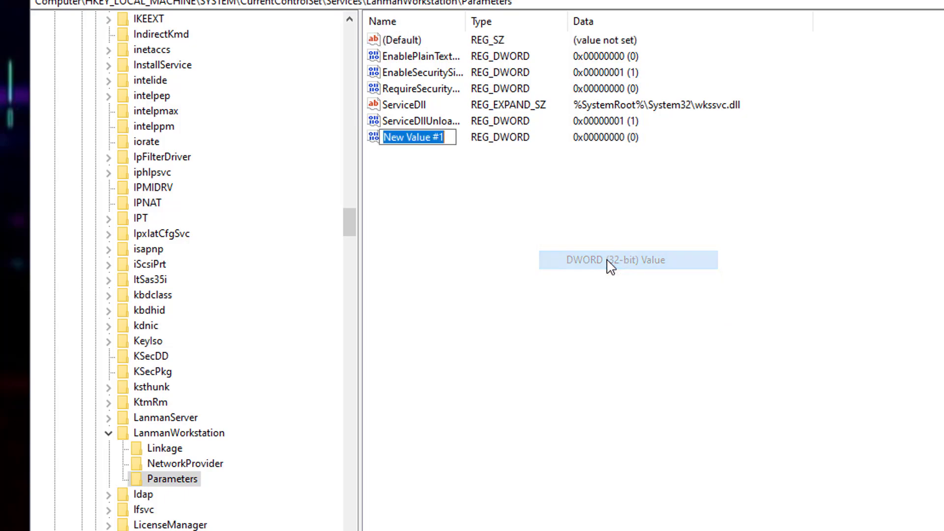
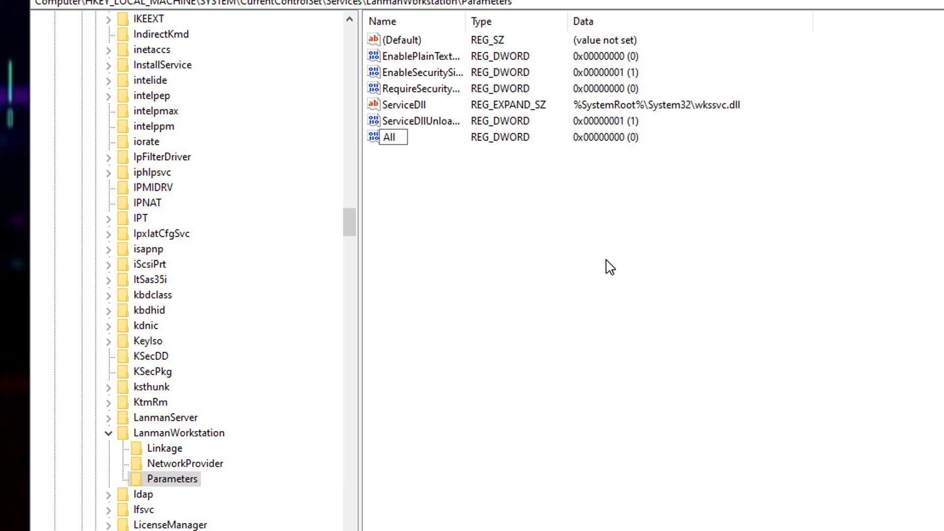
type("owInsecureGust")
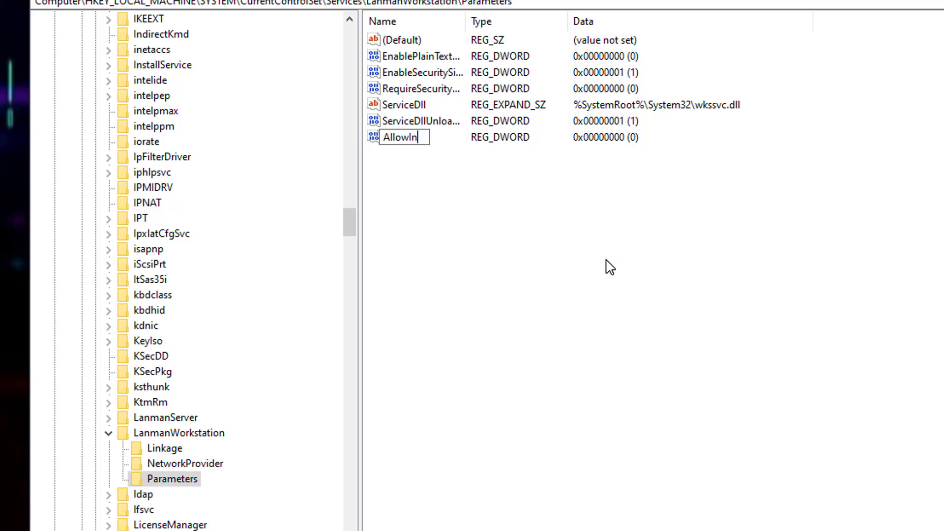
type("secureGust")
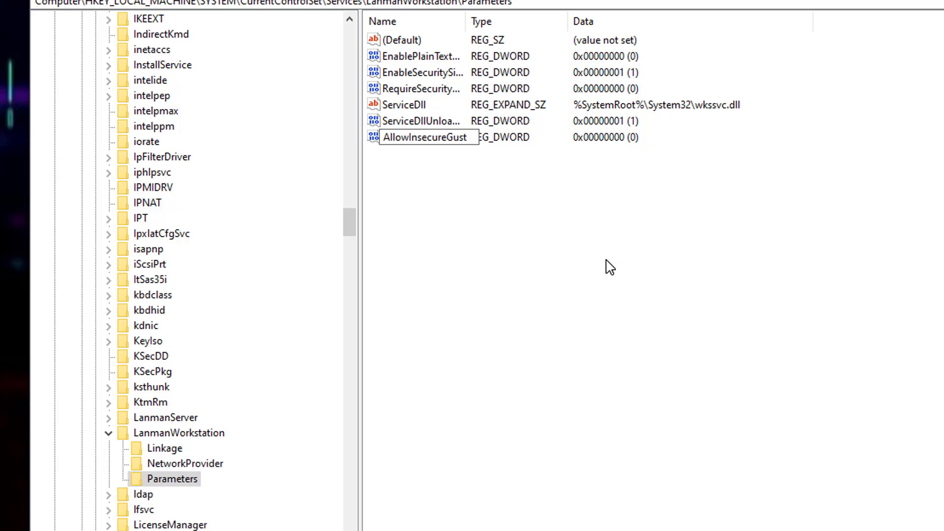
key("BackSpace")
key("BackSpace")
key("BackSpace")
type("uestAuth")
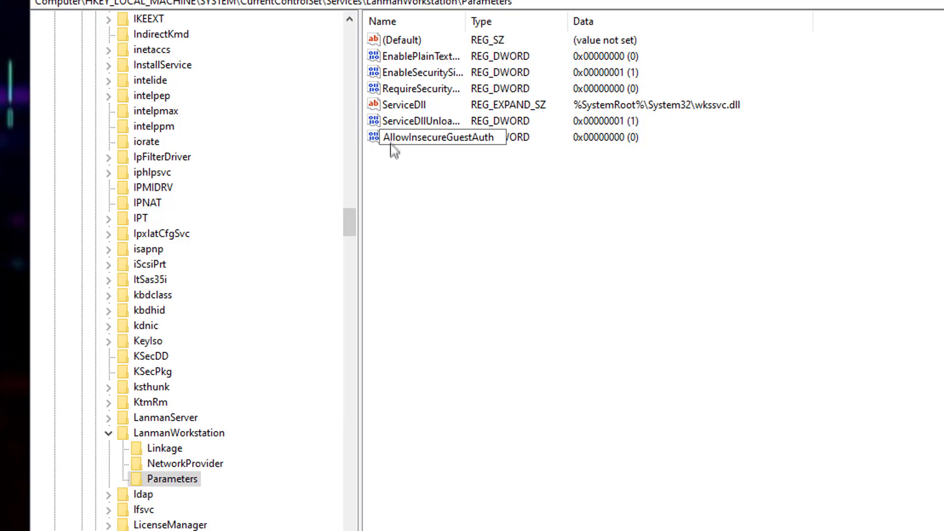
left_click_drag(384, 139, 500, 148)
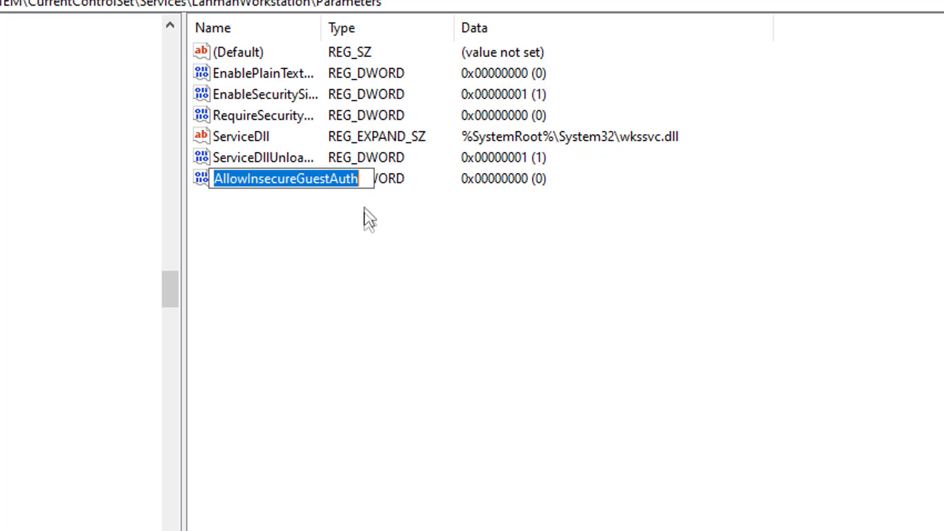
key("Return")
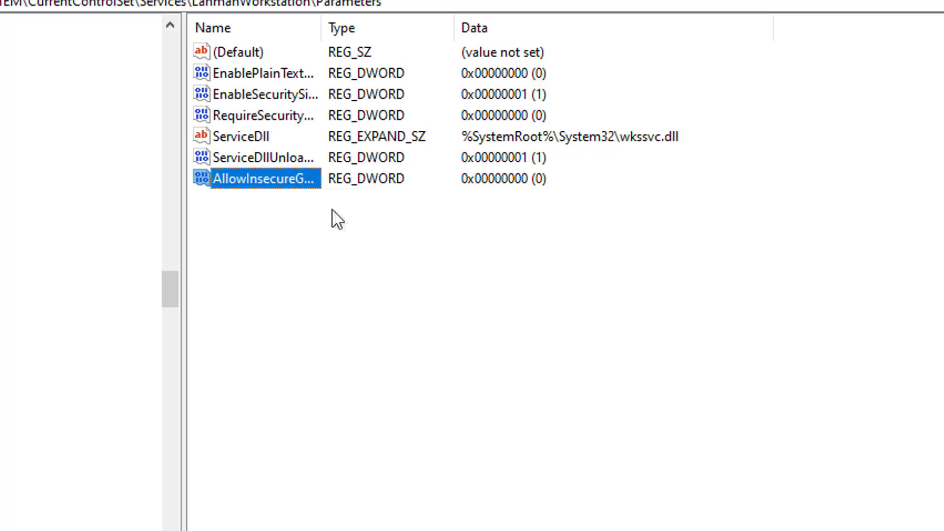
Set the AllowInsecureGuestAuth value data to 1 with hexadecimal base, and recheck the entry without changing it
double_click(244, 177)
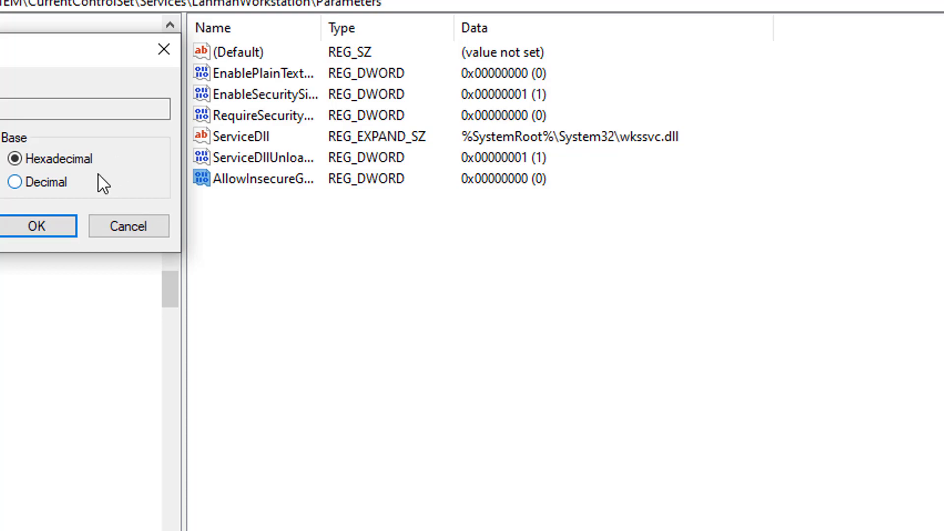
left_click(44, 226)
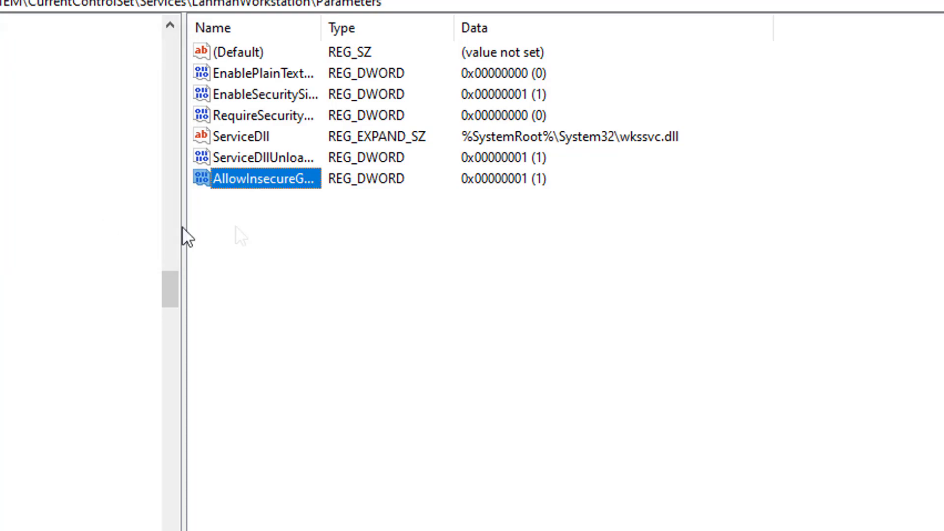
double_click(233, 179)
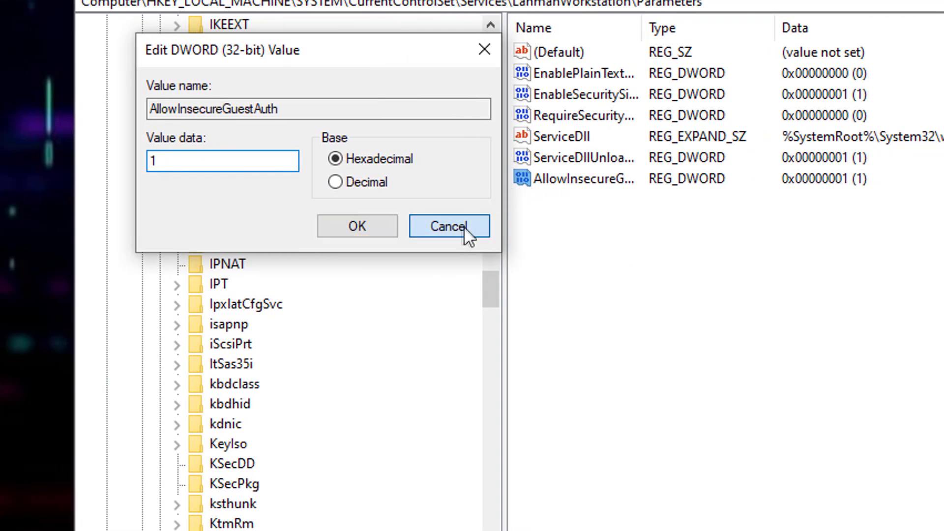
left_click(464, 226)
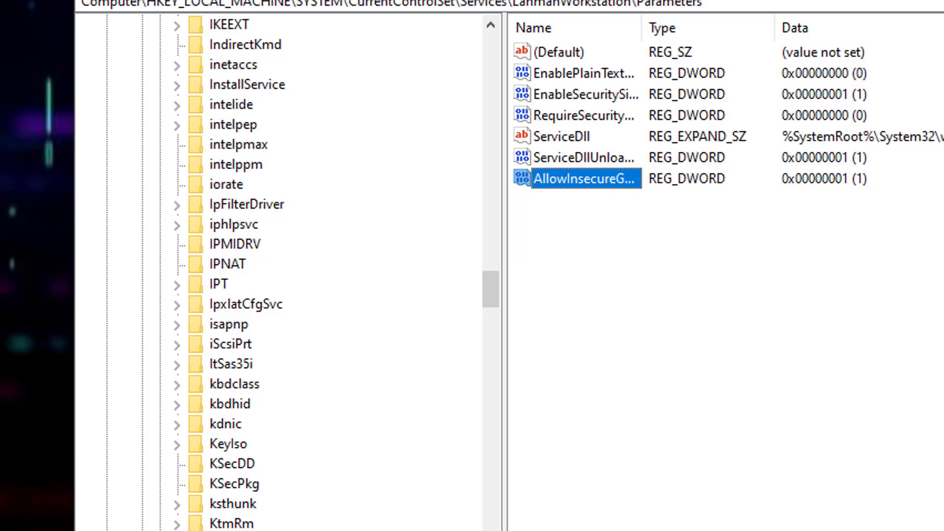
scroll(376, 98, "up", 4)
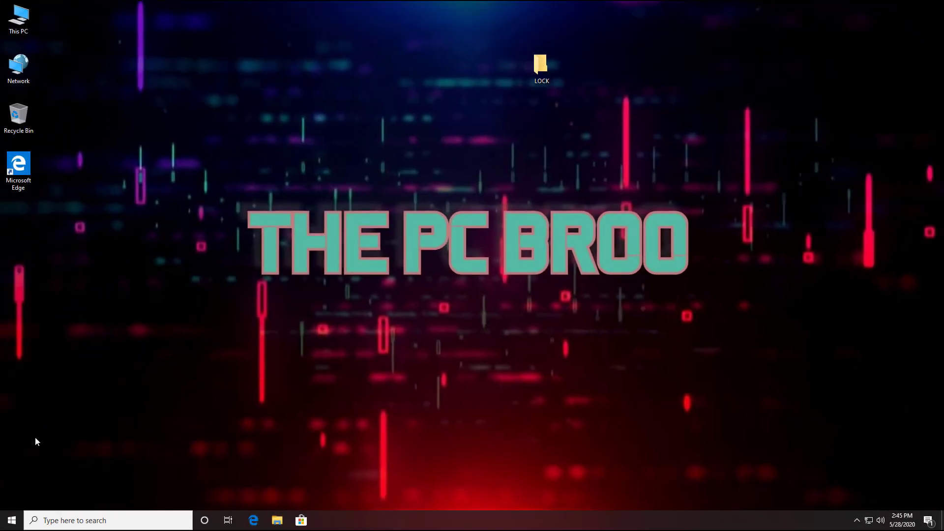
left_click(2, 519)
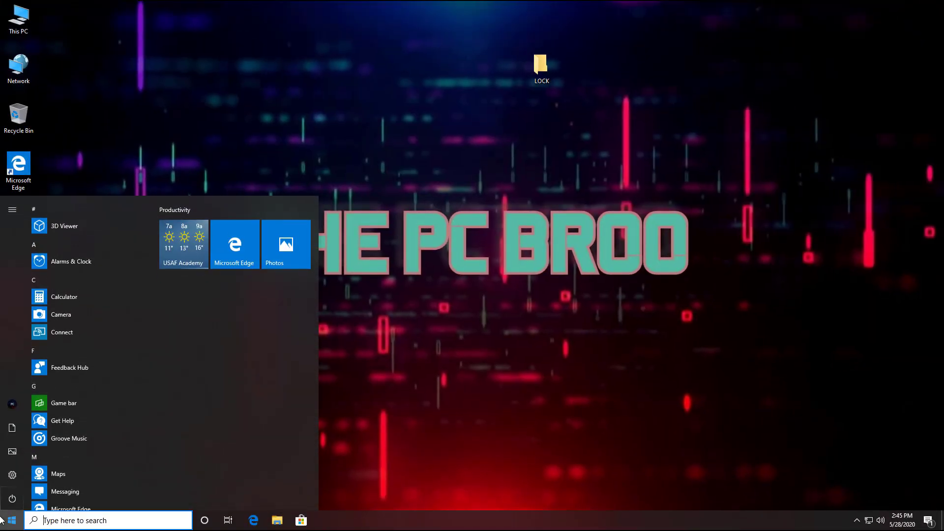
type("settings")
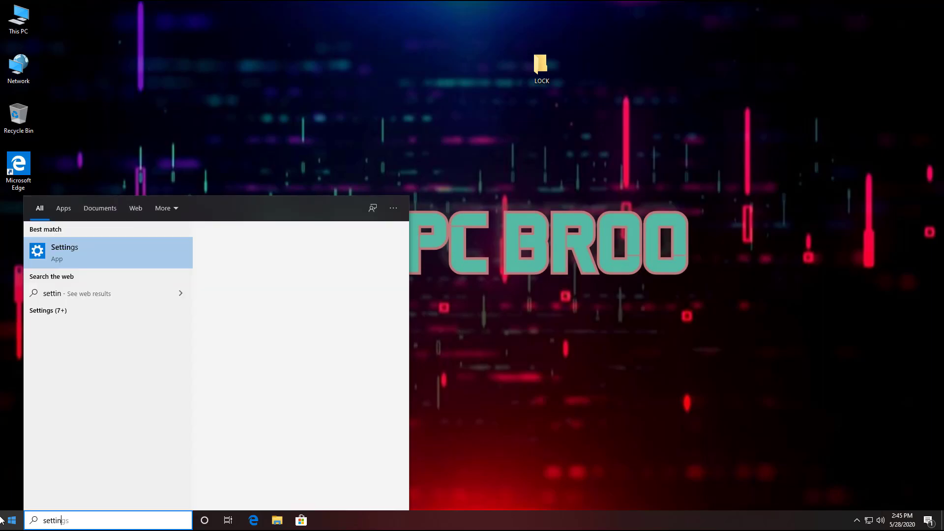
key("BackSpace")
key("BackSpace")
key("BackSpace")
key("BackSpace")
key("BackSpace")
key("BackSpace")
key("BackSpace")
key("BackSpace")
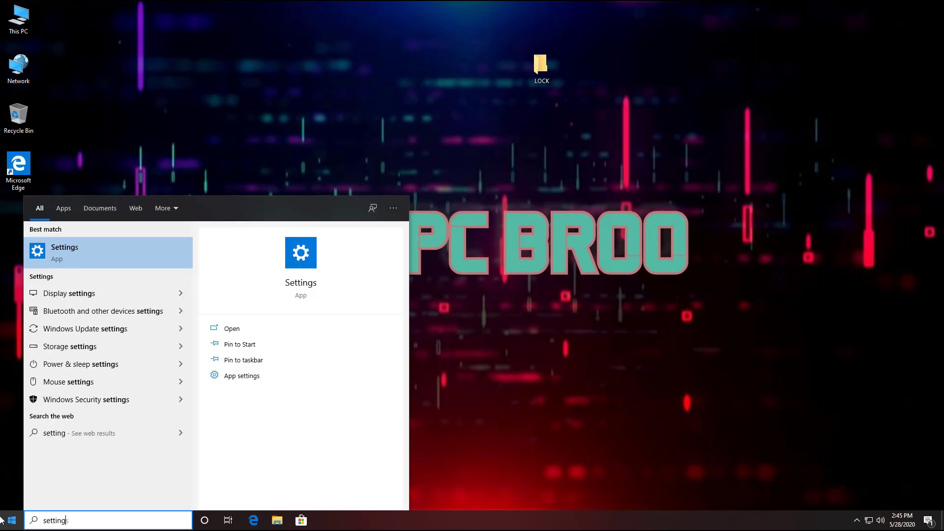
Search Windows for Control Panel, open it and maximize its window
type("co")
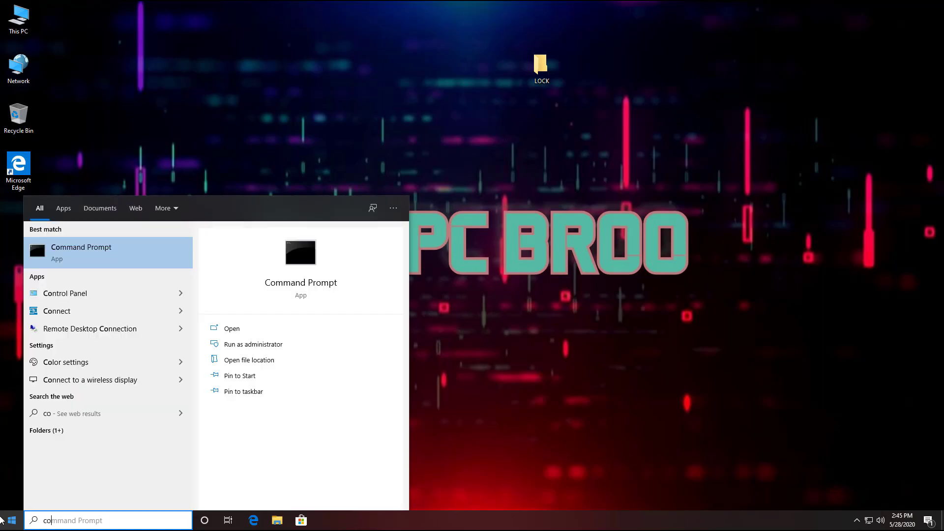
type("nt")
key("Return")
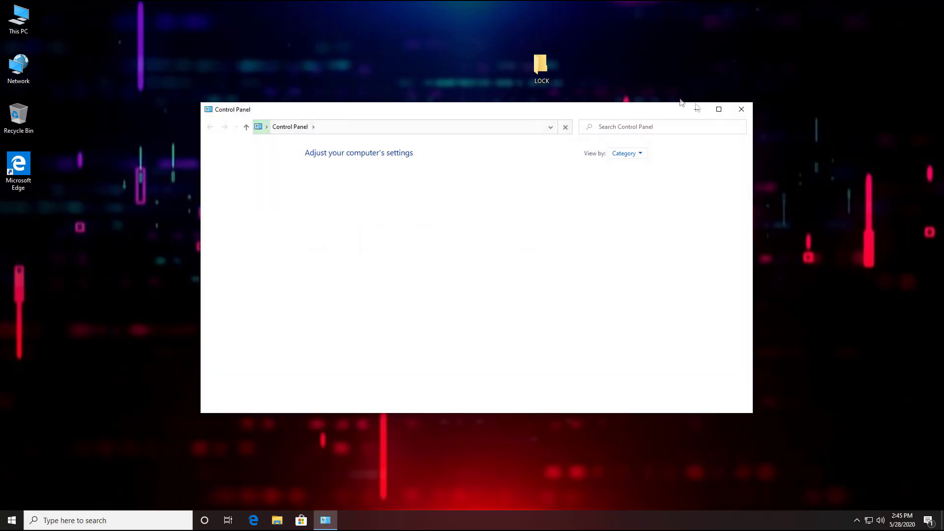
left_click(719, 110)
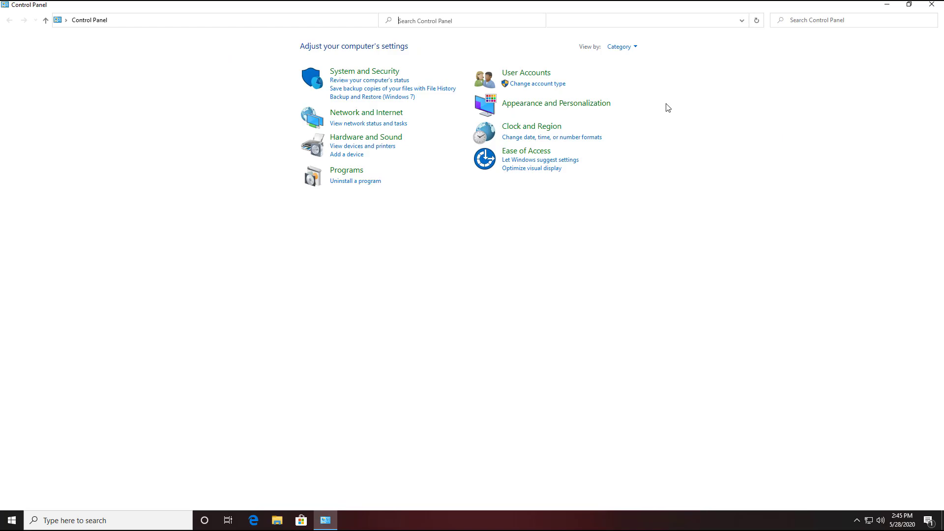
Go to the User Accounts category in Control Panel and open the page for making changes to the user account
left_click(346, 171)
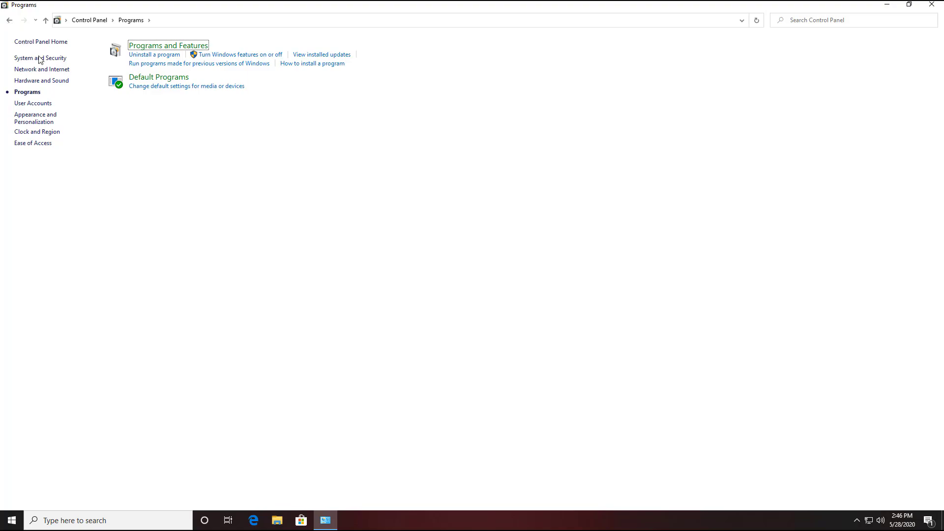
left_click(10, 21)
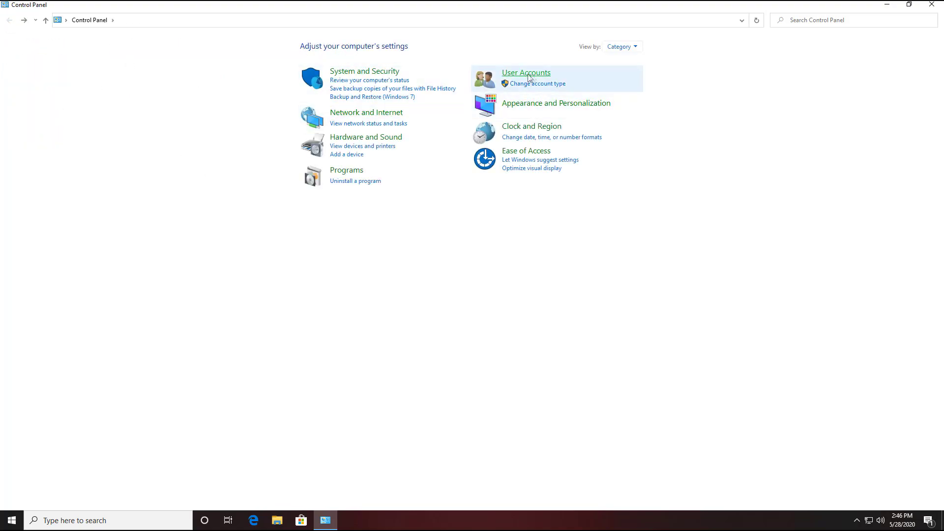
left_click(530, 75)
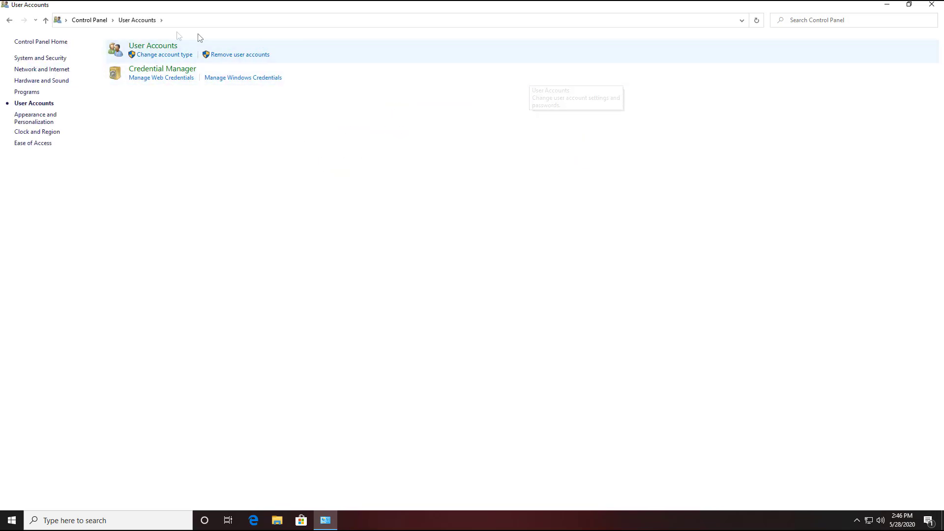
left_click(142, 45)
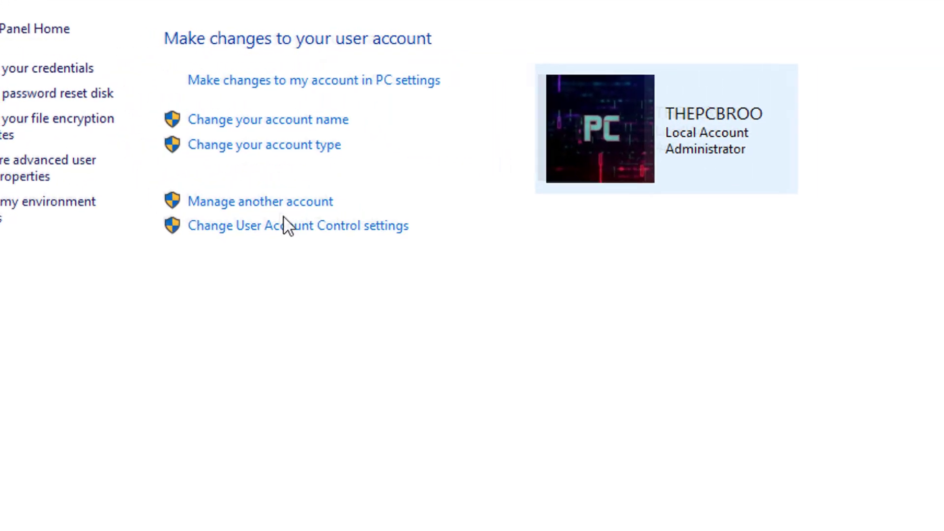
Set the User Account Control notification level to Never notify and allow the change
left_click(289, 226)
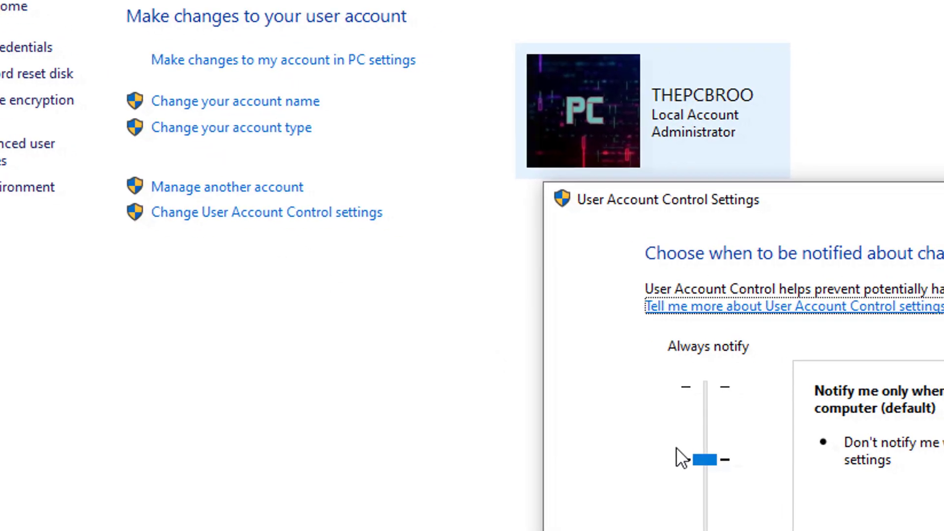
left_click_drag(704, 460, 704, 530)
left_click(678, 521)
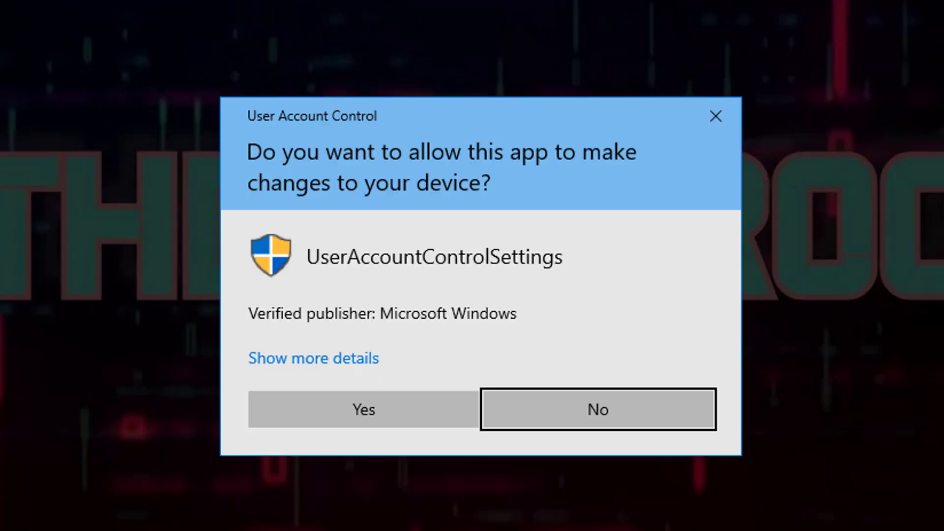
left_click(395, 412)
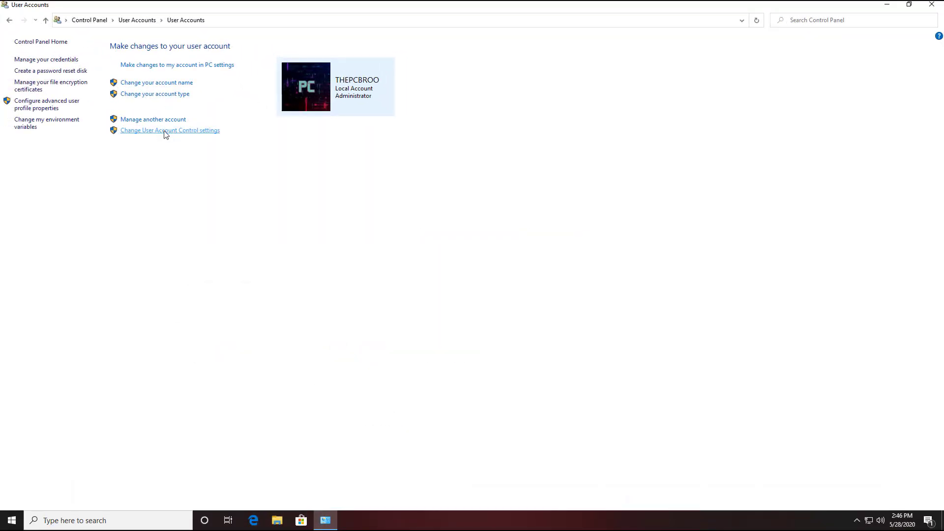
Recheck the notification level in the User Account Control settings, and close Control Panel
left_click(165, 130)
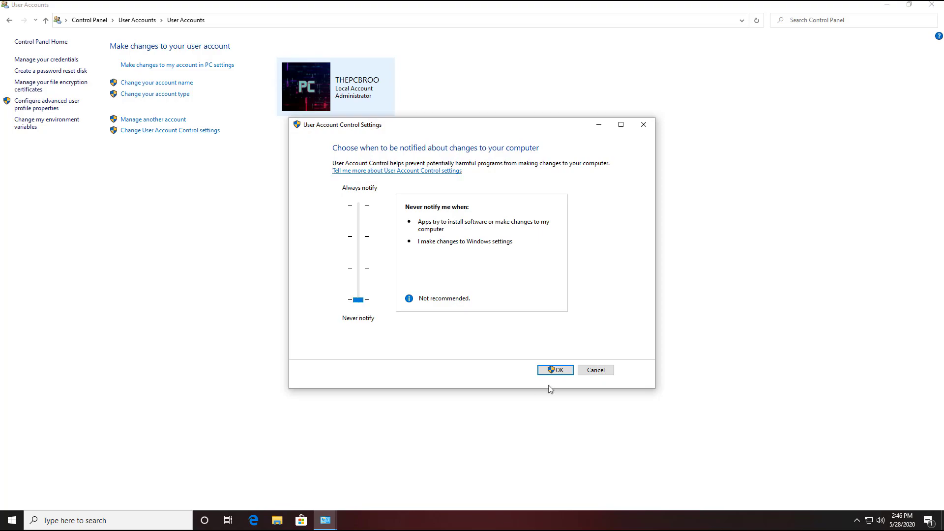
left_click(555, 370)
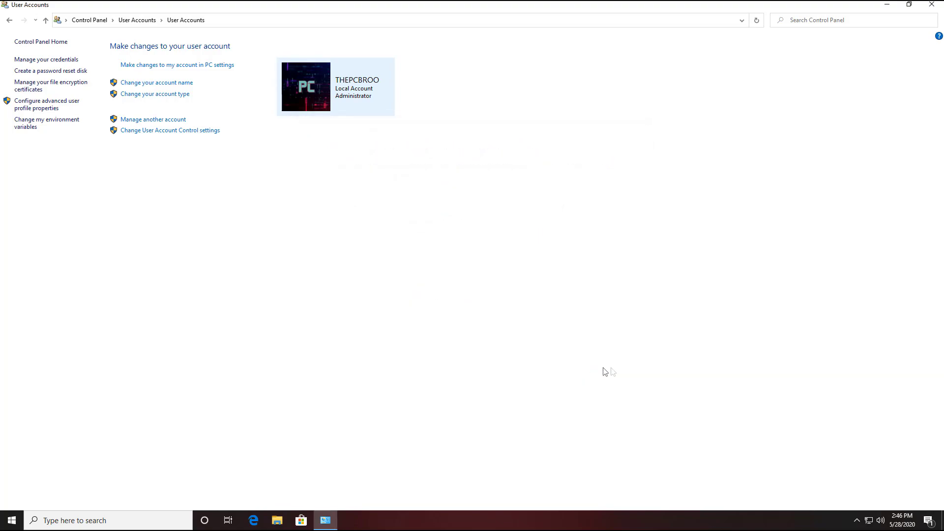
left_click(932, 4)
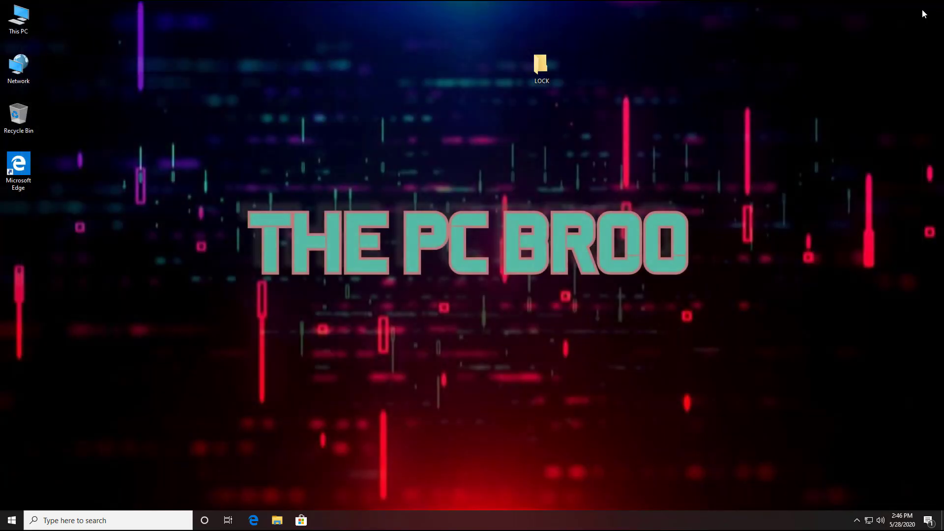